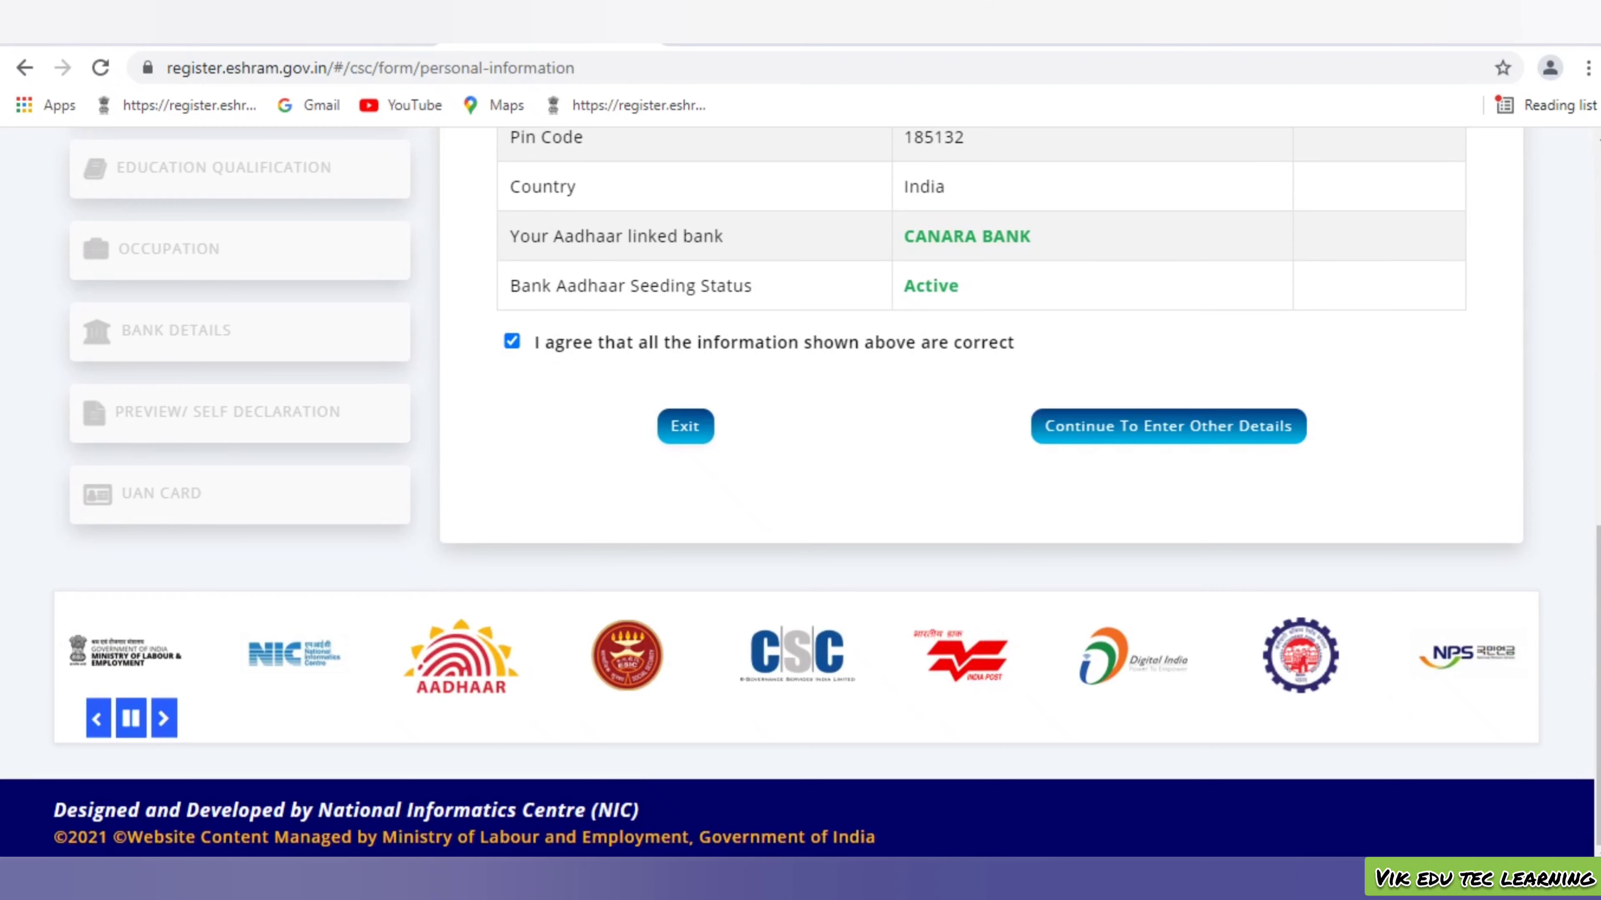
Confirm the Aadhaar e-KYC summary and continue to entering the other details
scroll(801, 492, up, 5)
scroll(800, 492, up, 3)
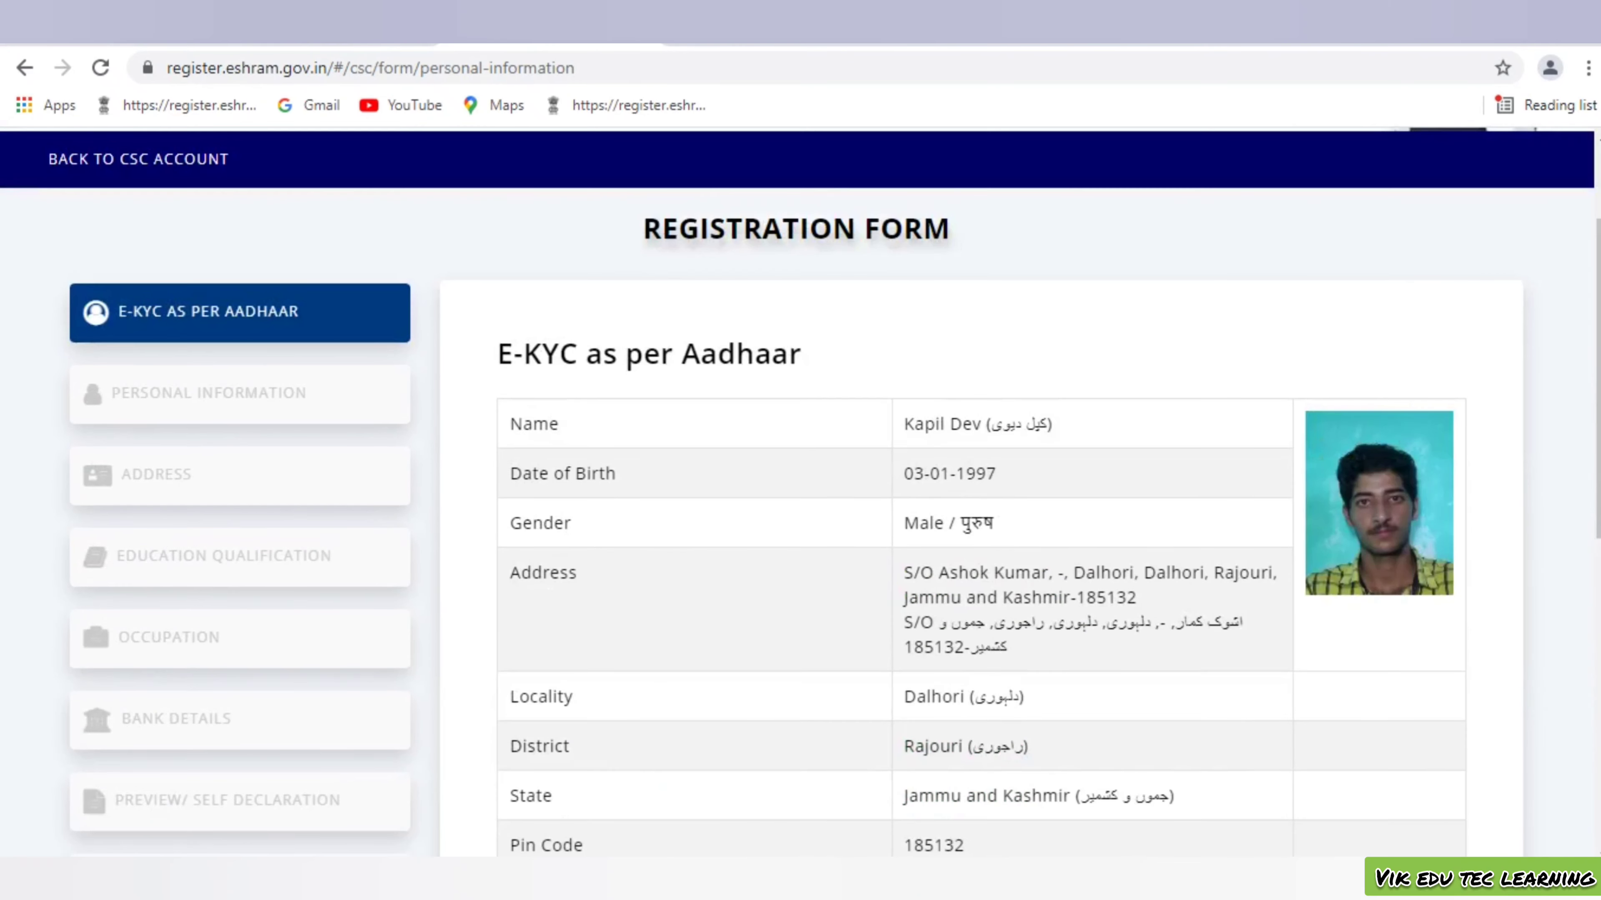
scroll(801, 492, down, 5)
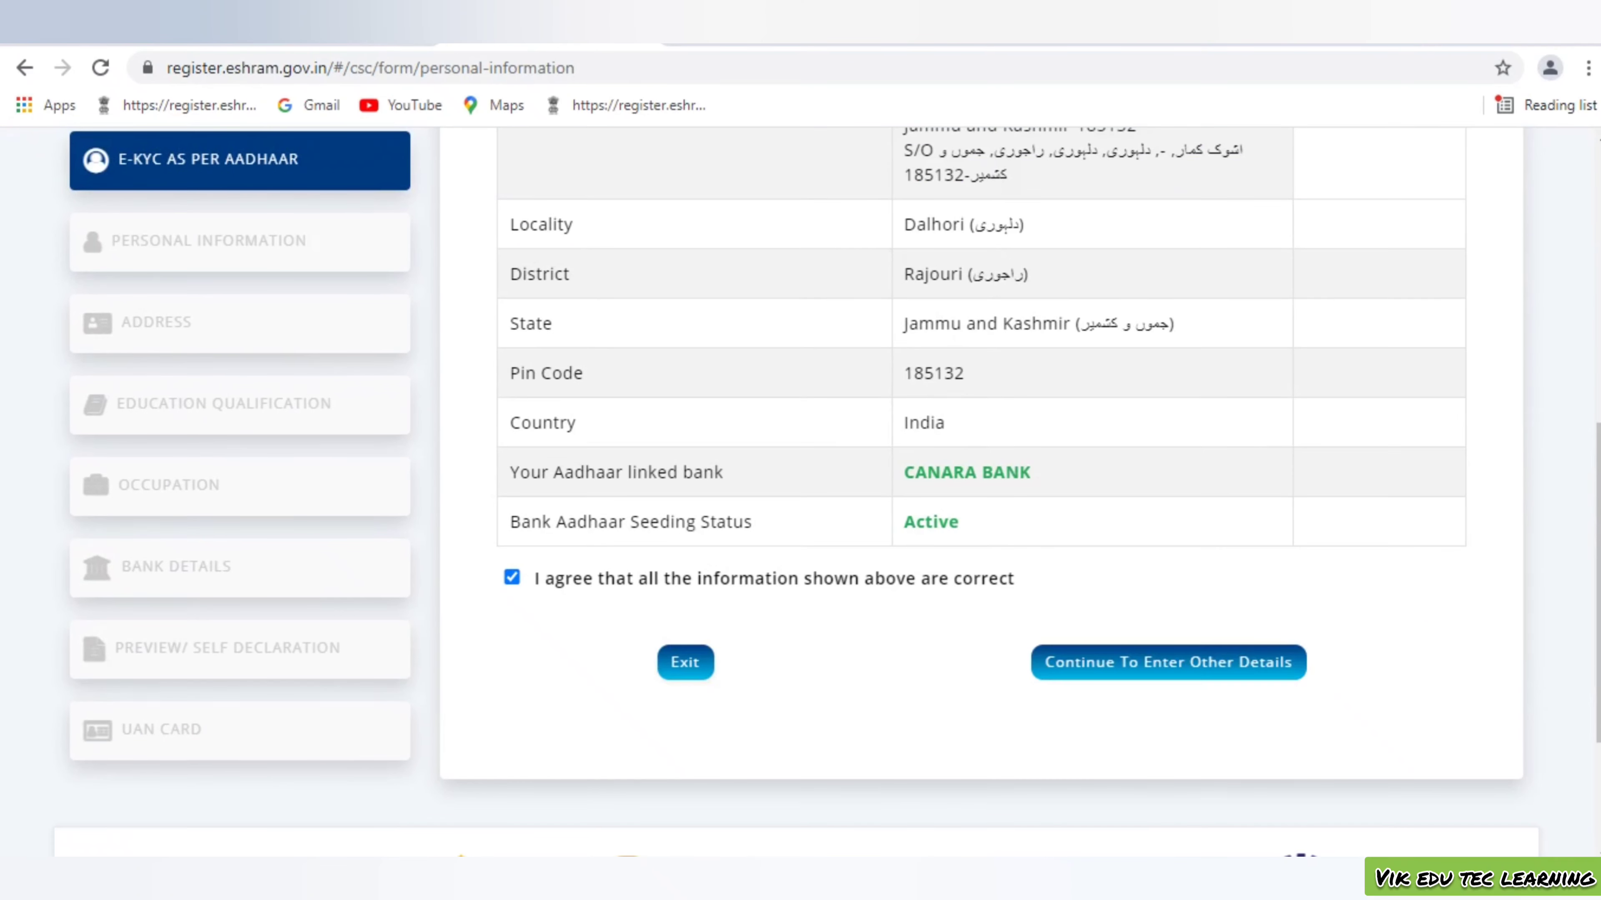
click(1167, 662)
Set marital status to Never married and enter the father's name
scroll(643, 274, down, 3)
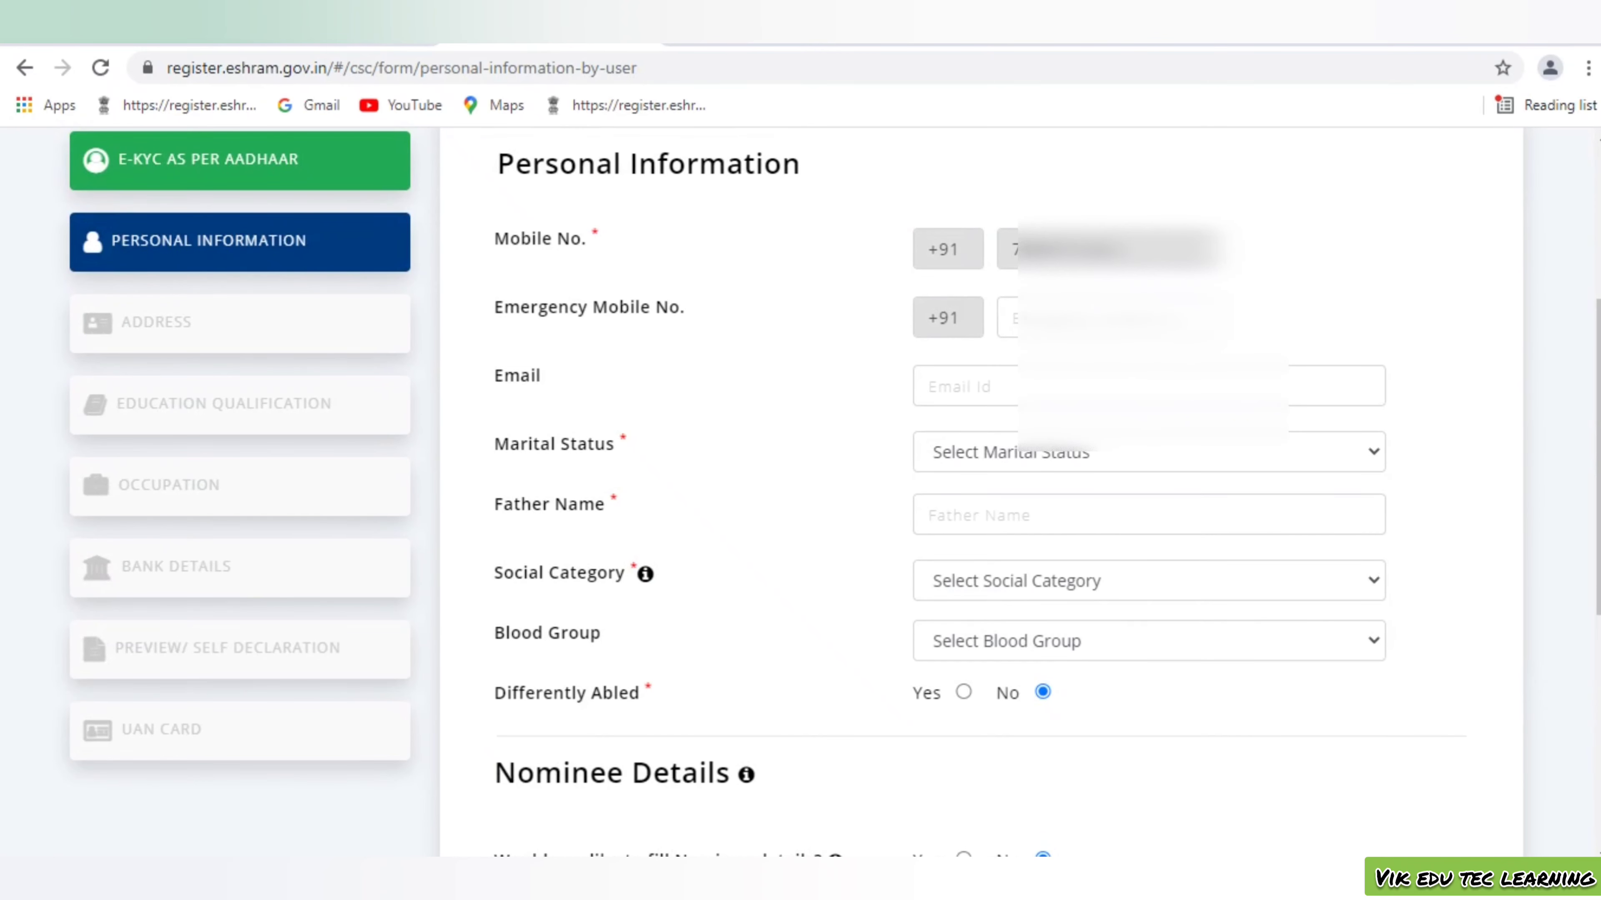
click(1134, 386)
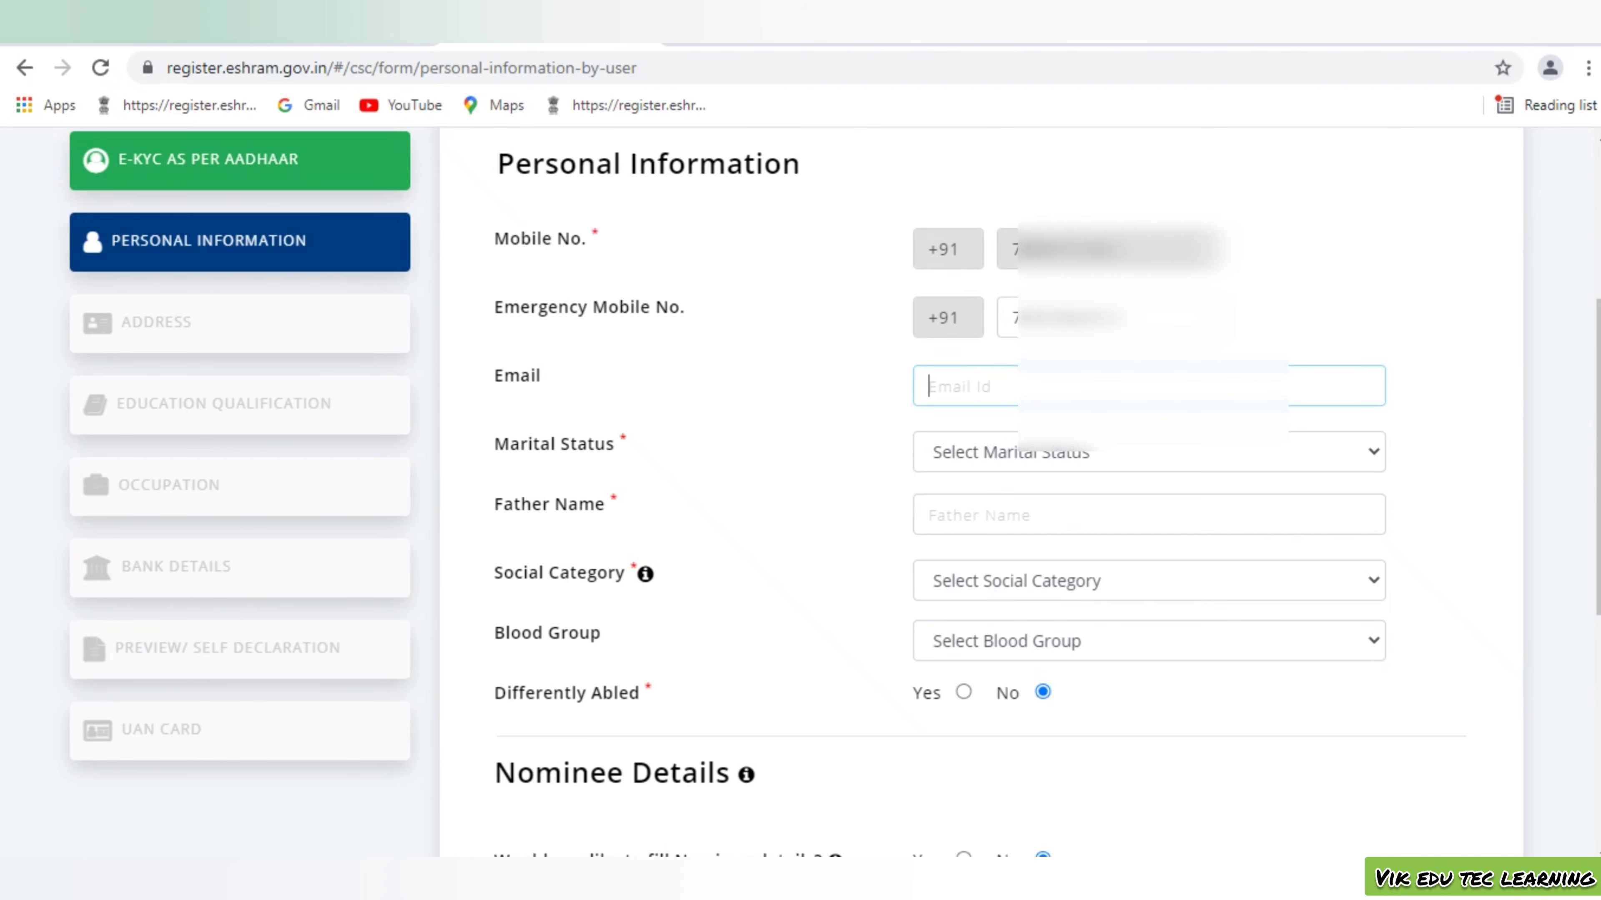
click(1147, 452)
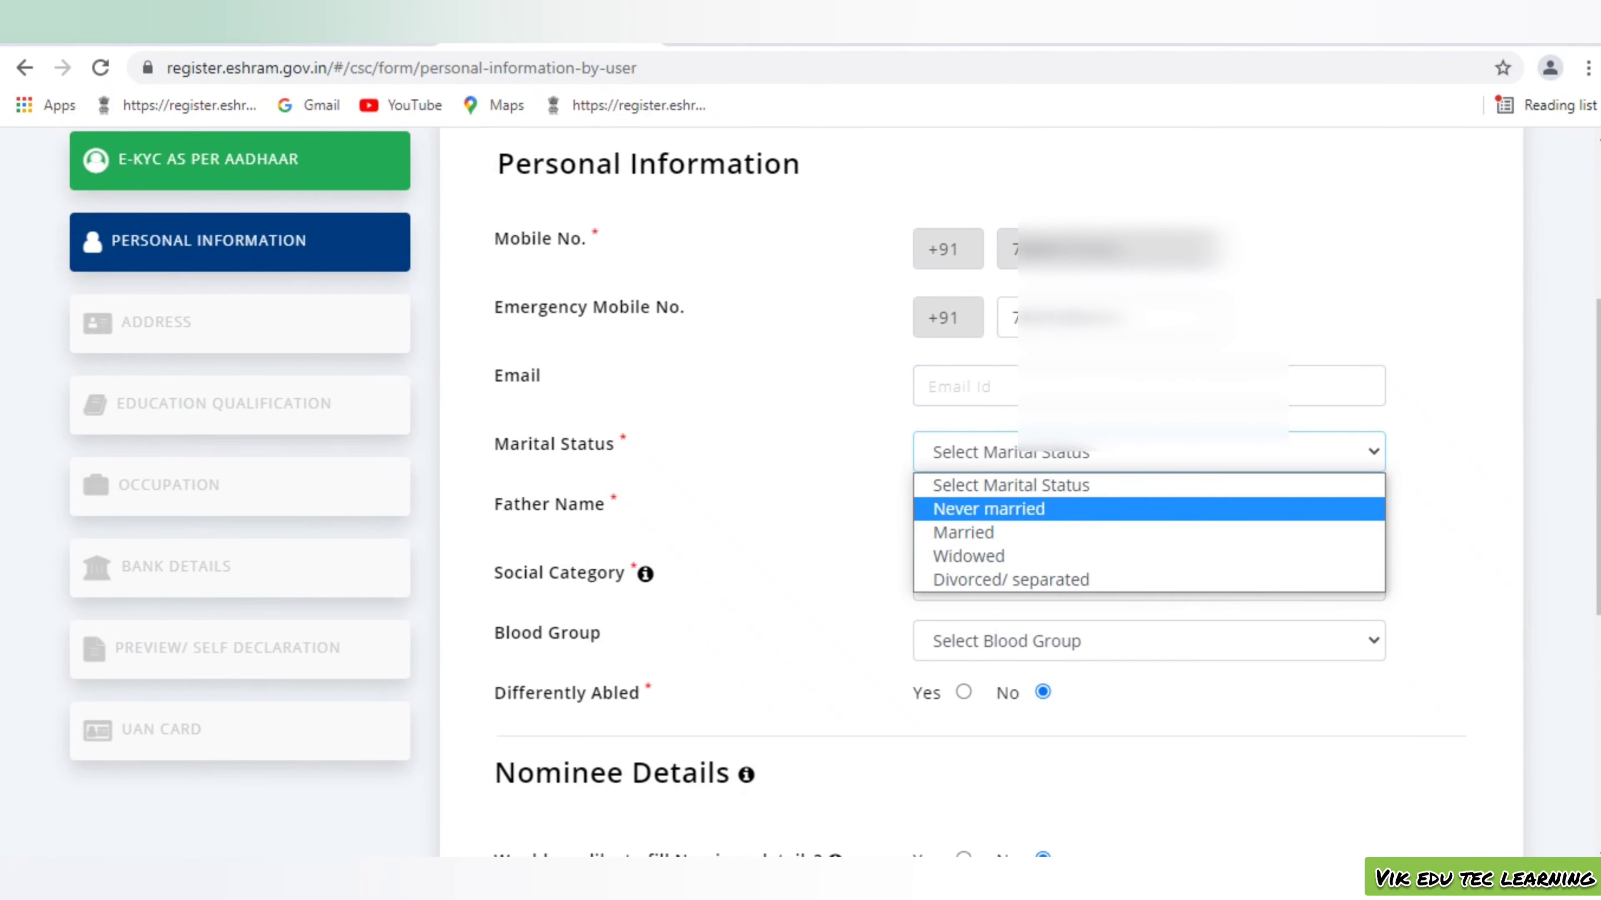
key(Return)
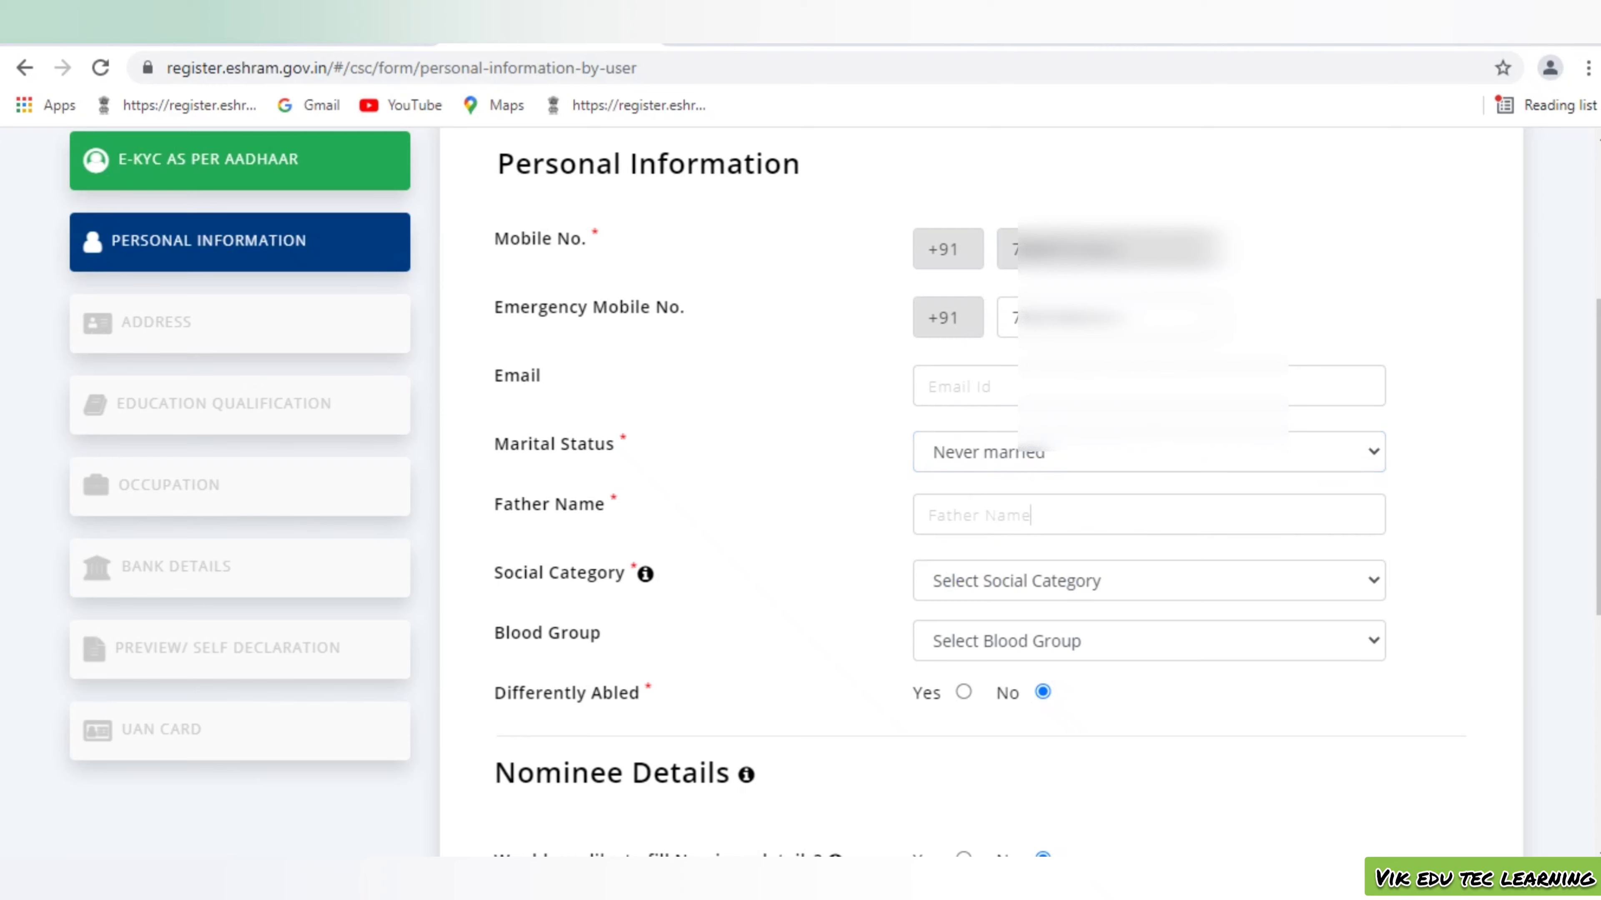
click(1030, 515)
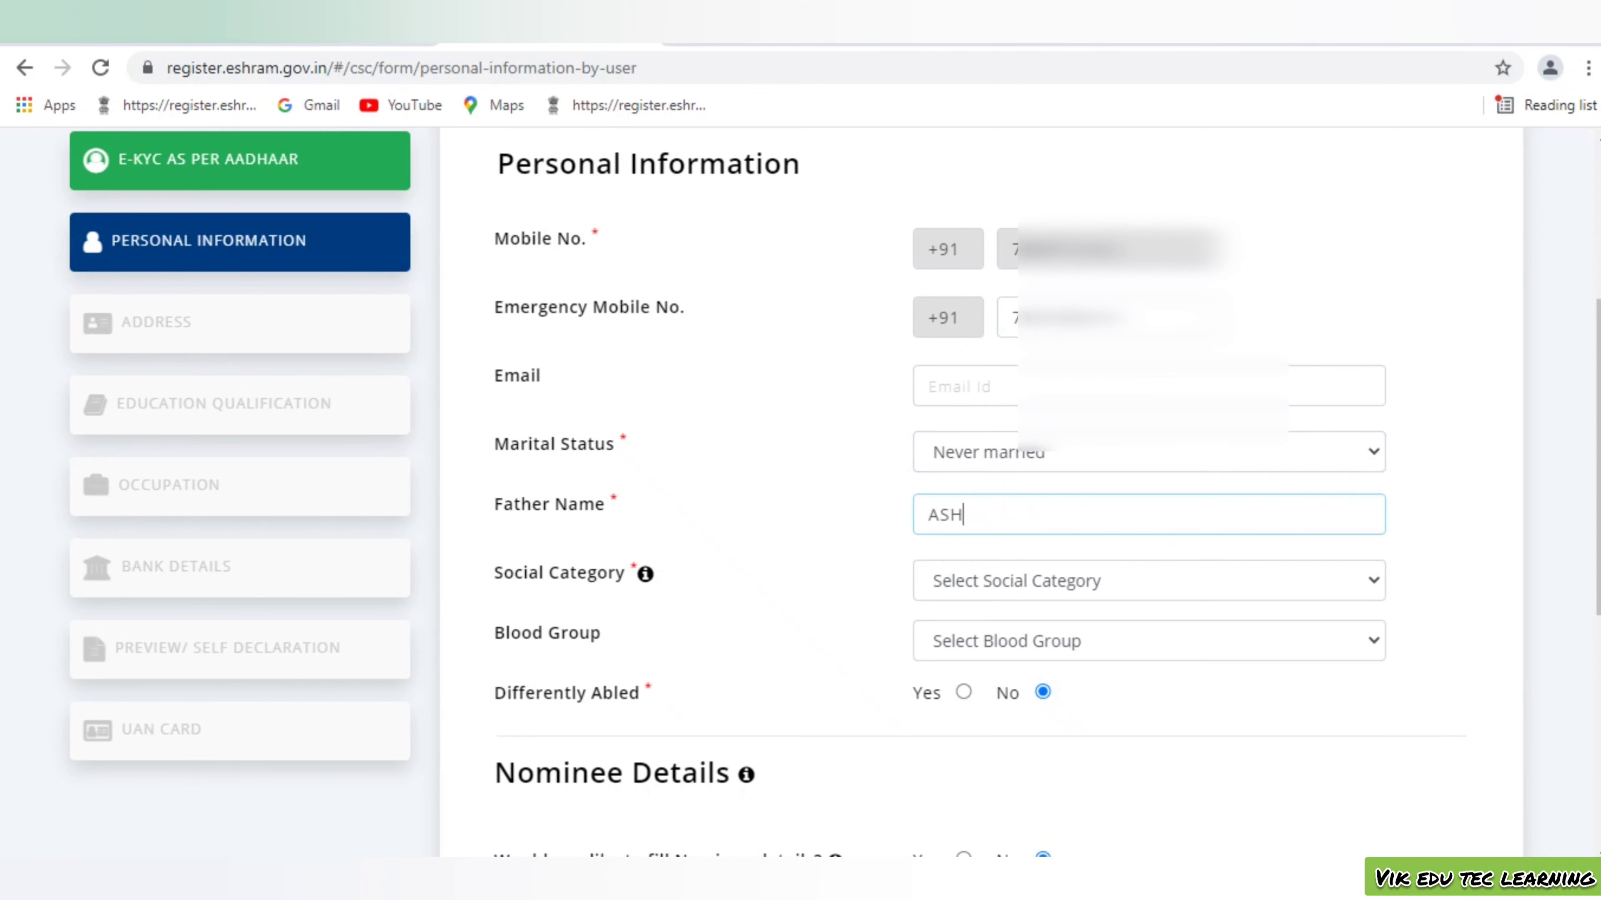
Choose General as social category and A+ as blood group
click(1147, 580)
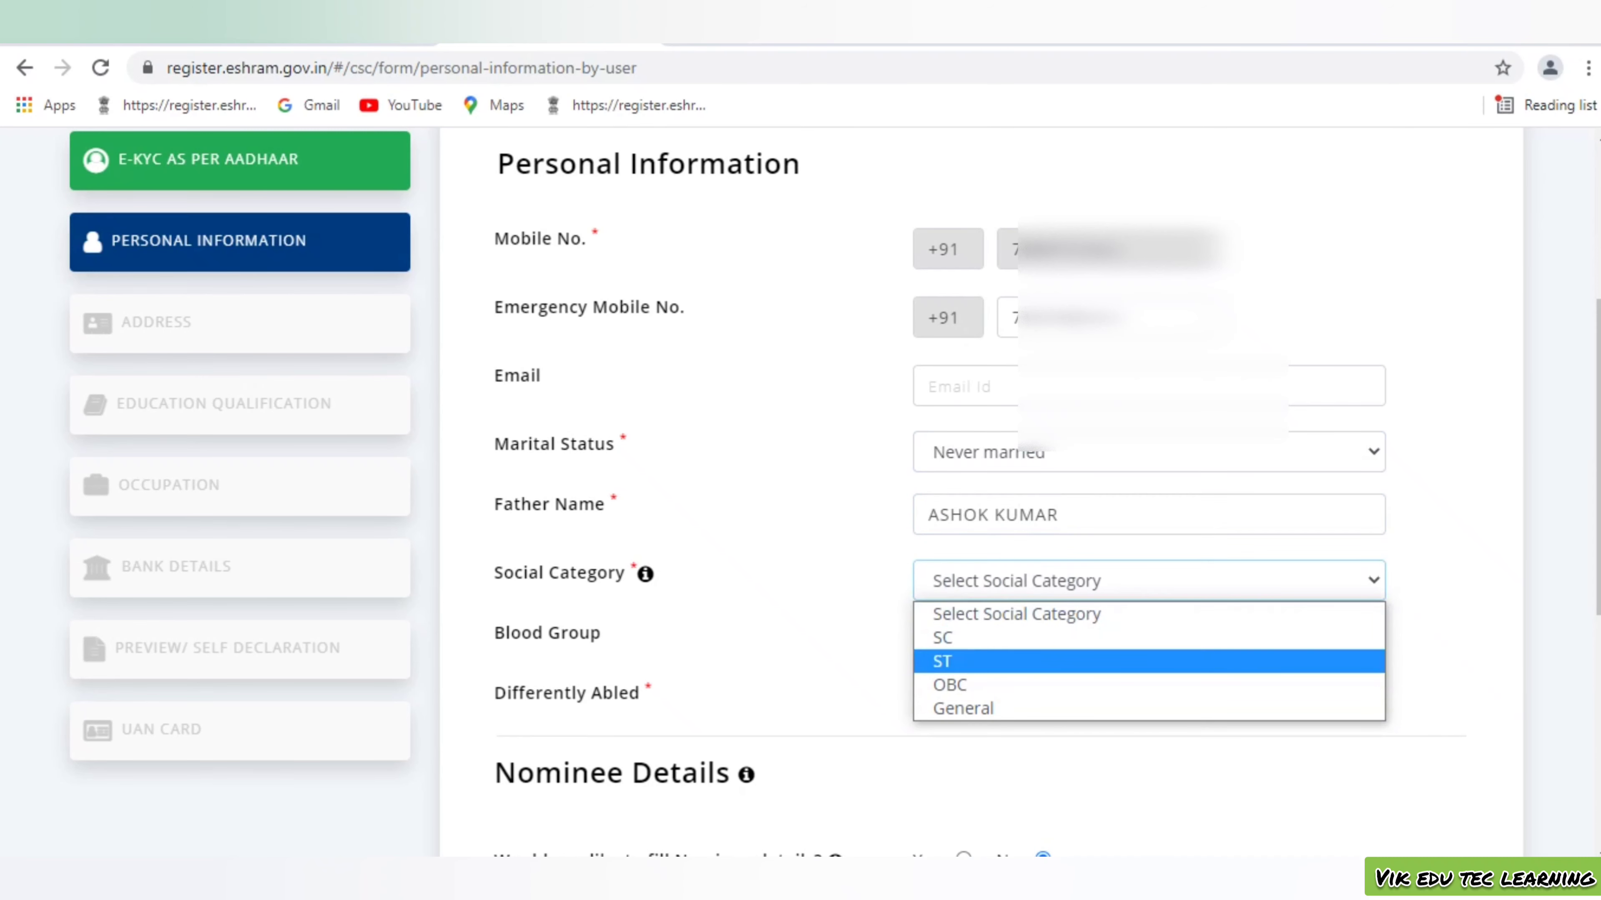
key(Return)
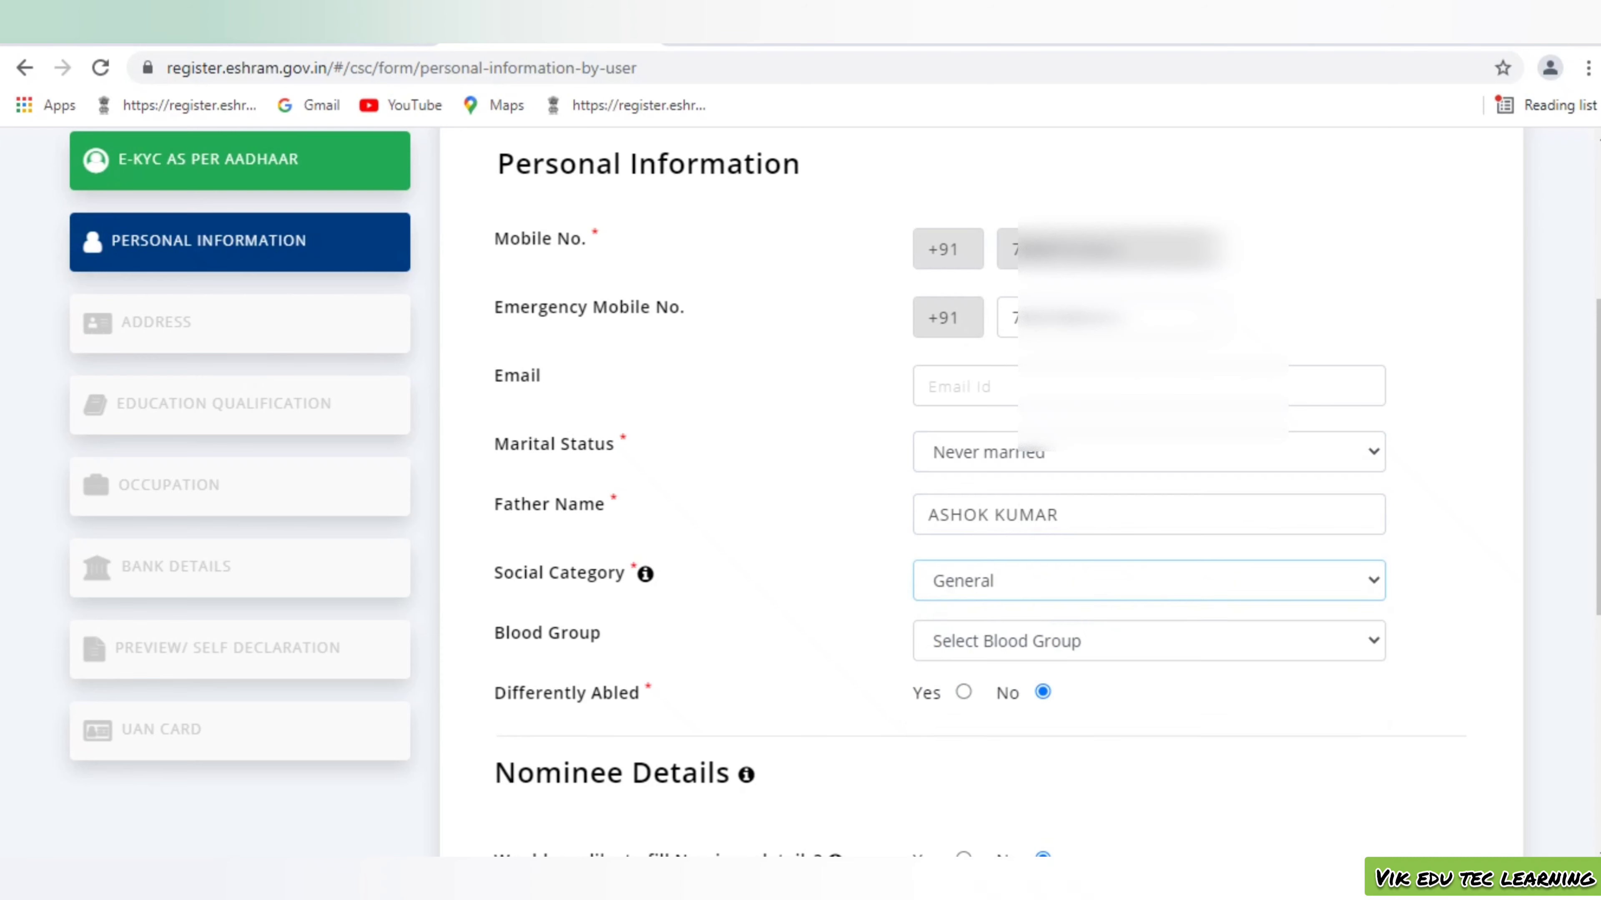
click(1147, 640)
key(Down)
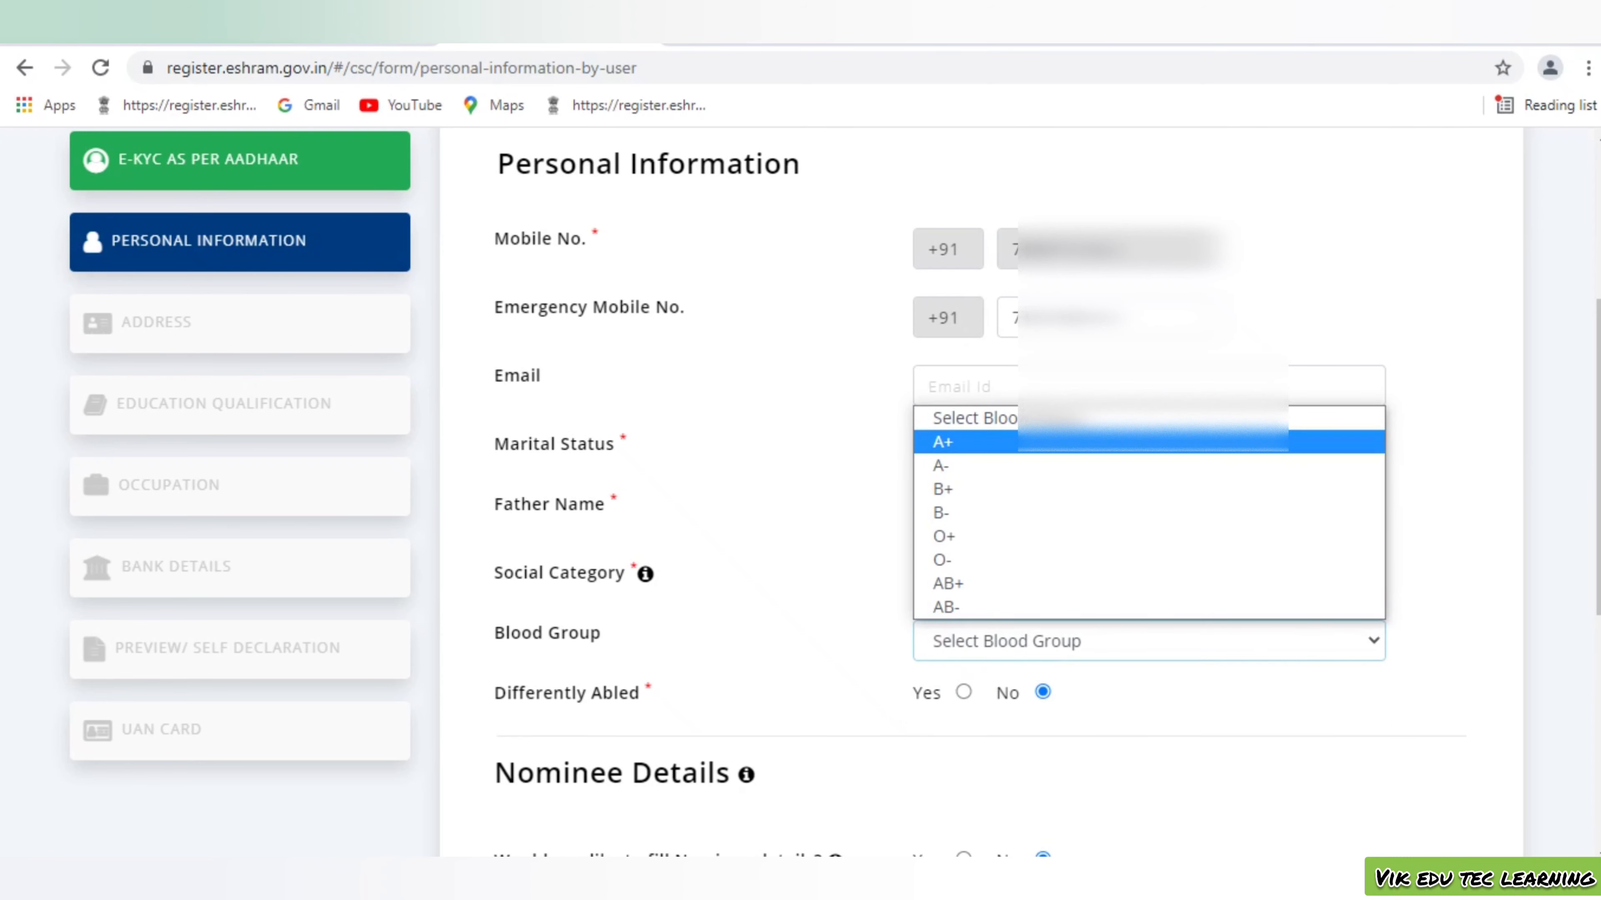
key(Return)
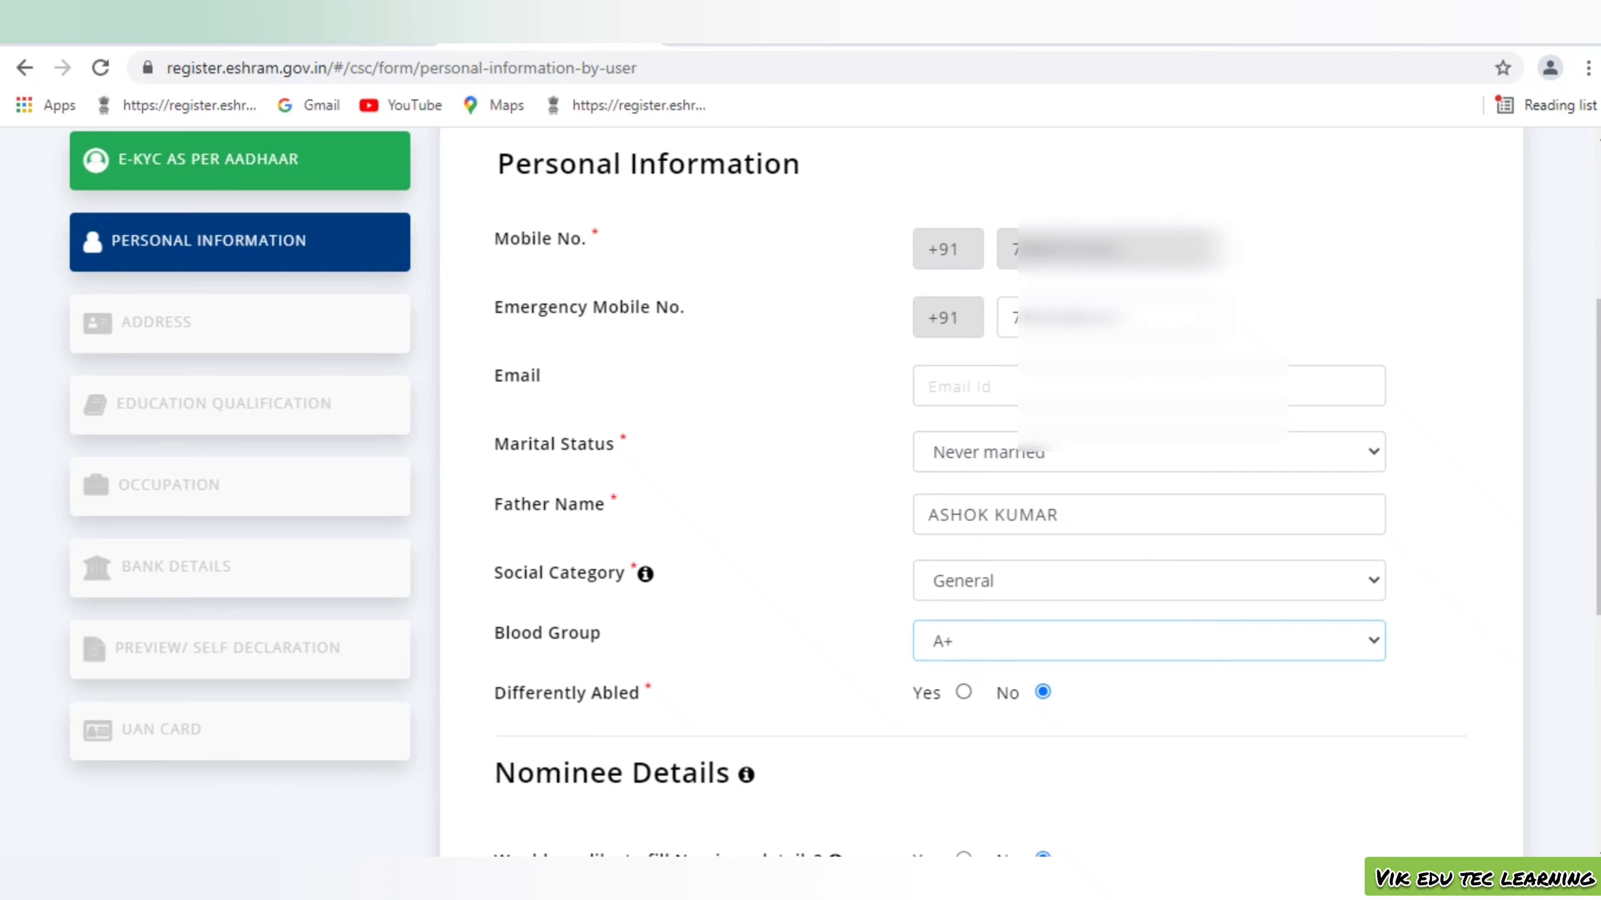
scroll(827, 512, down, 6)
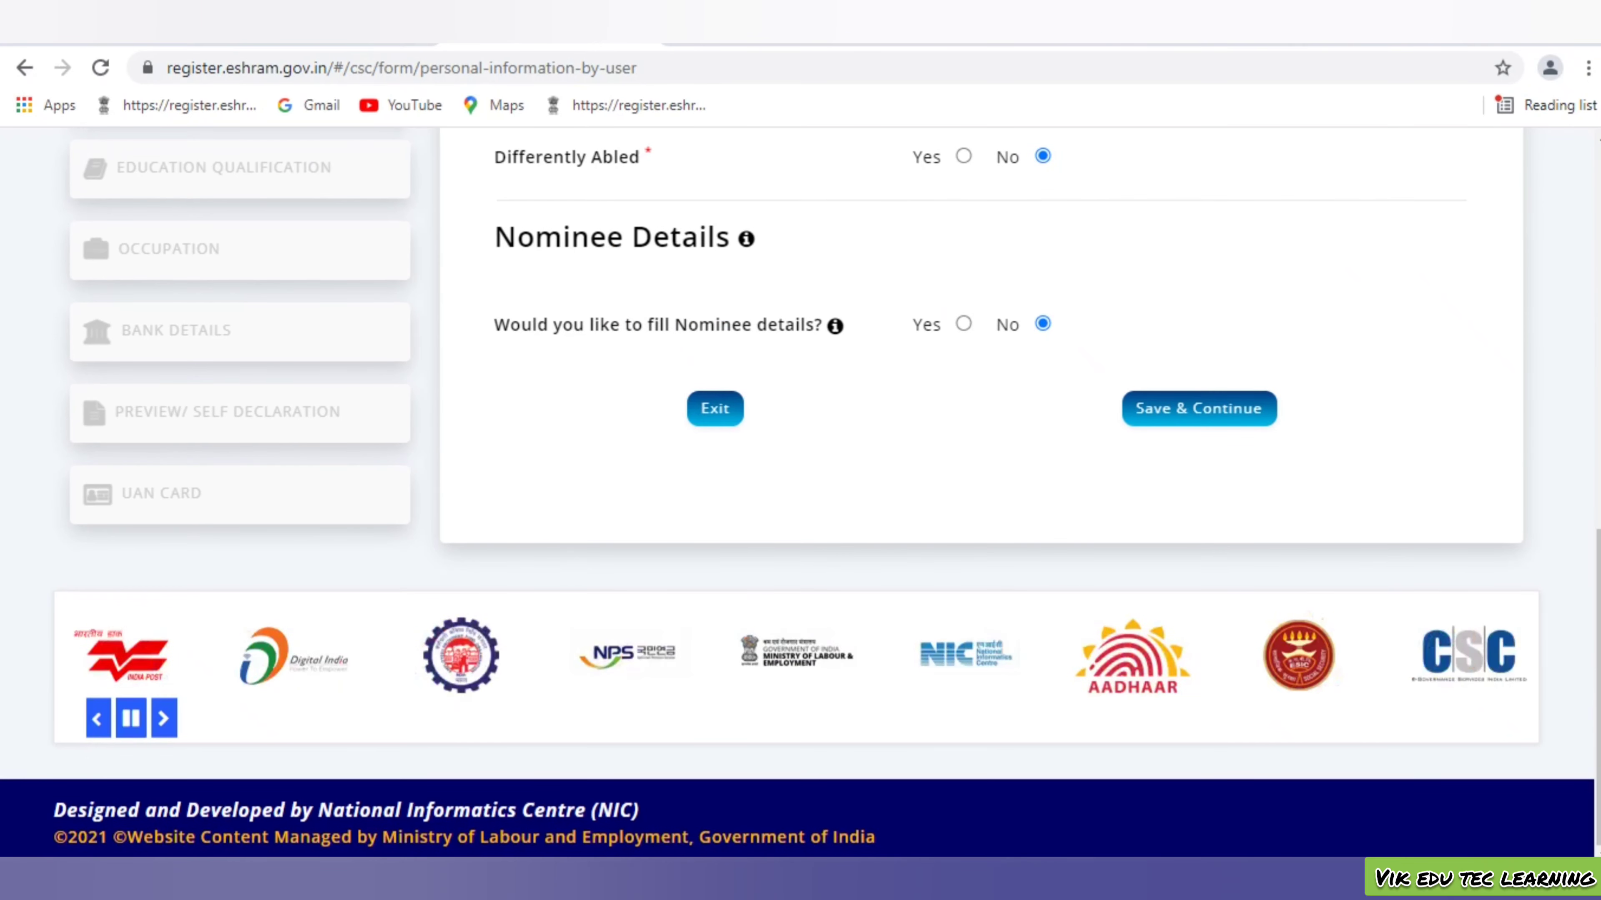
scroll(800, 514, up, 1)
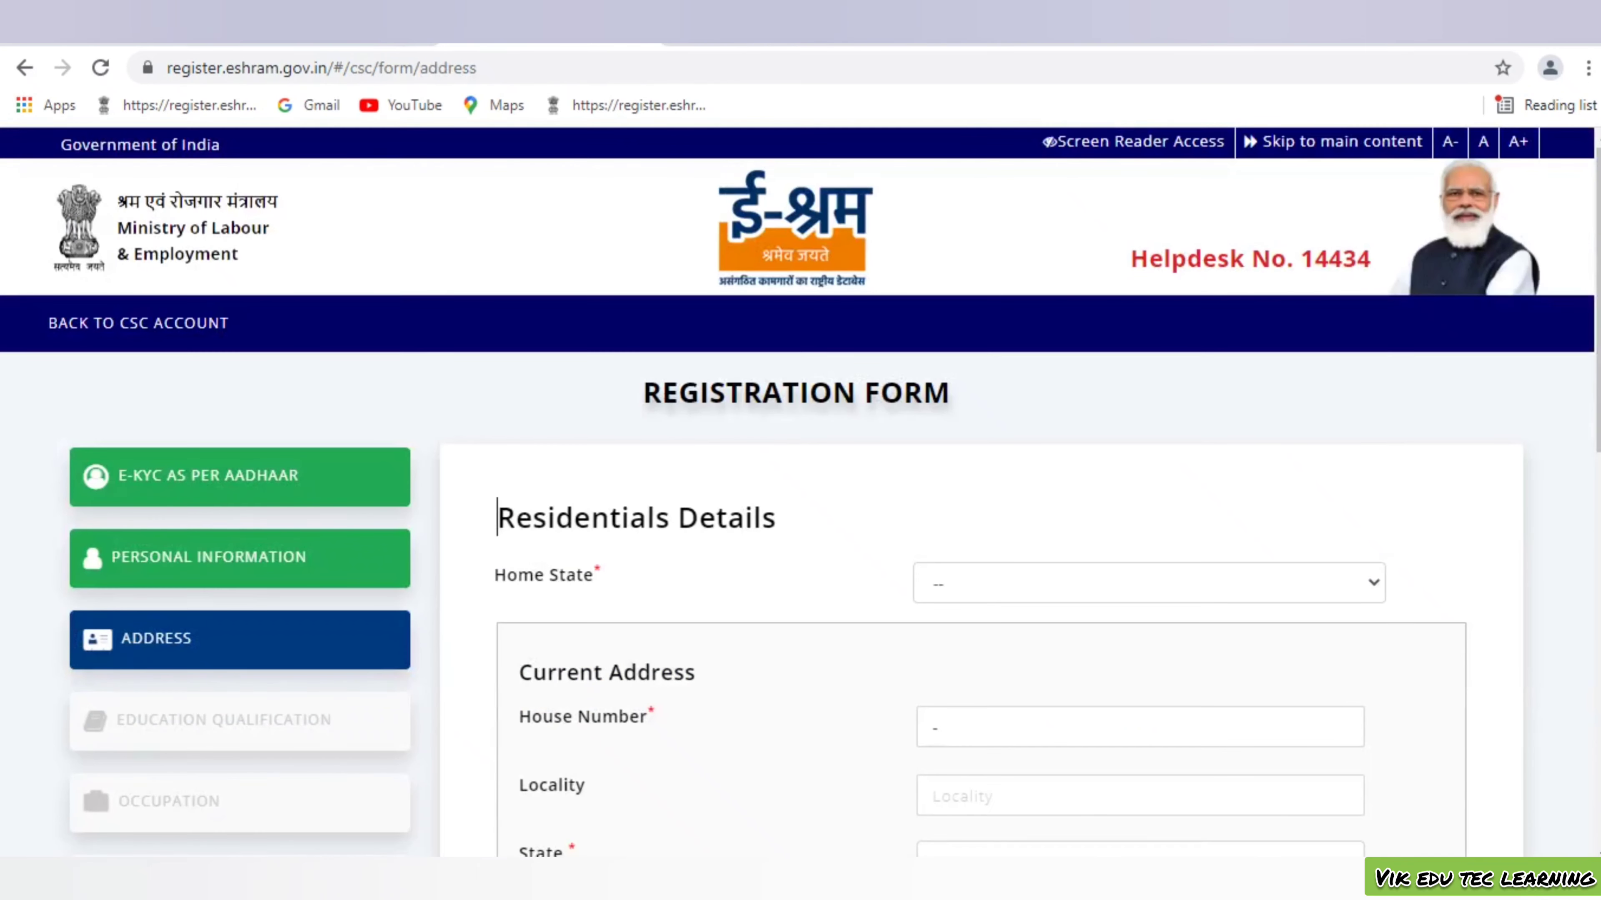
Select JAMMU AND KASHMIR as home state and begin filling the current address
scroll(801, 504, down, 2)
scroll(800, 492, down, 3)
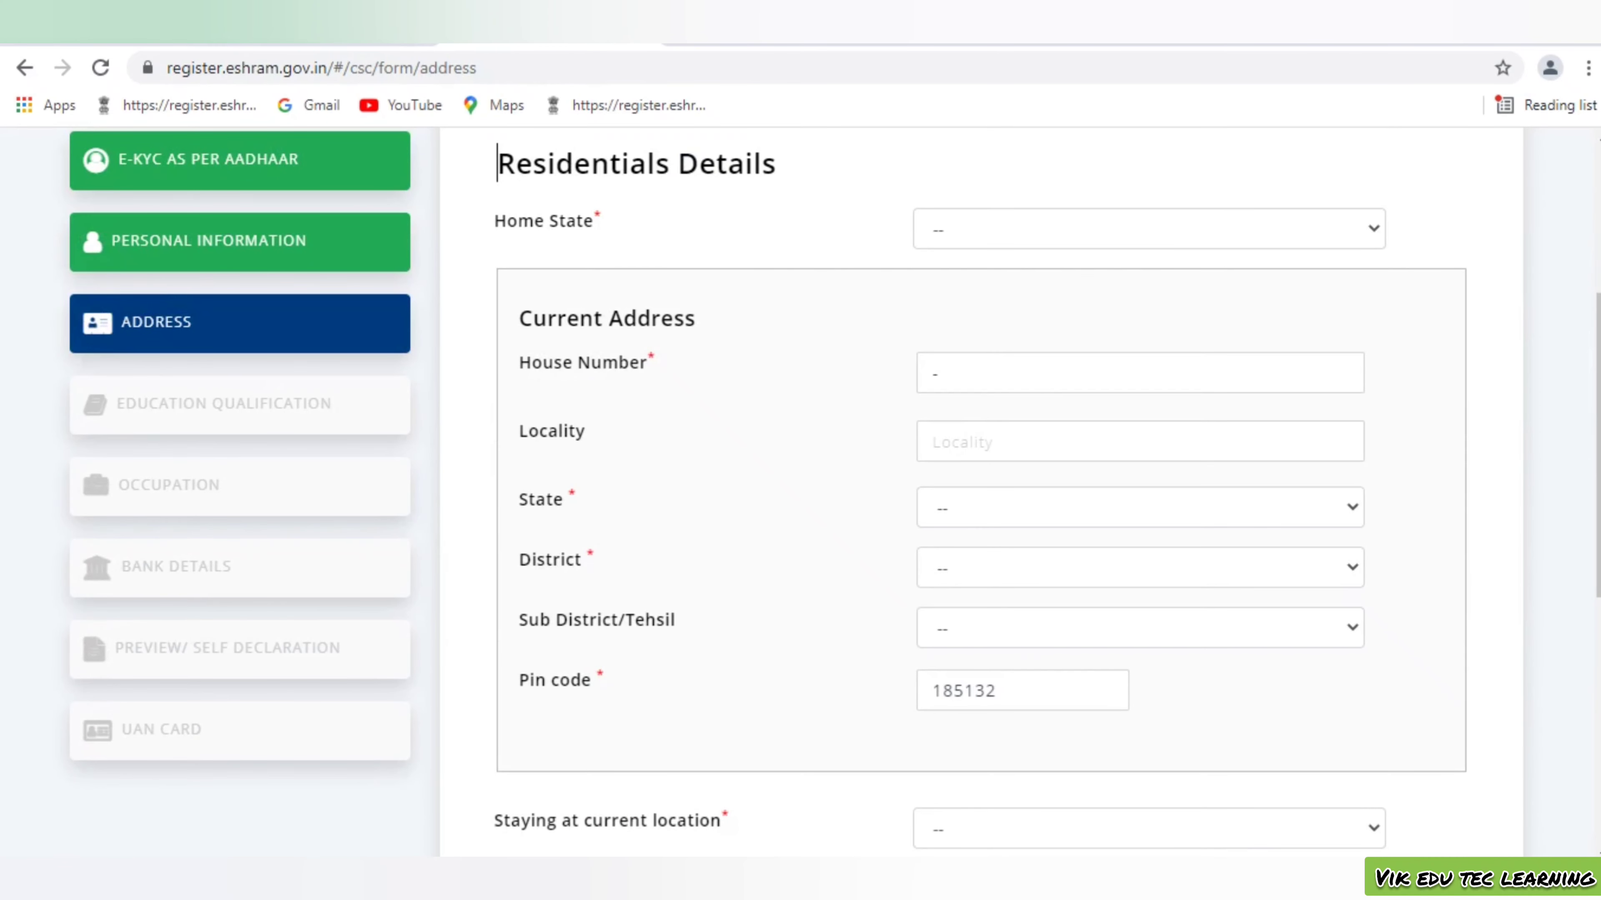
click(1148, 229)
click(1143, 569)
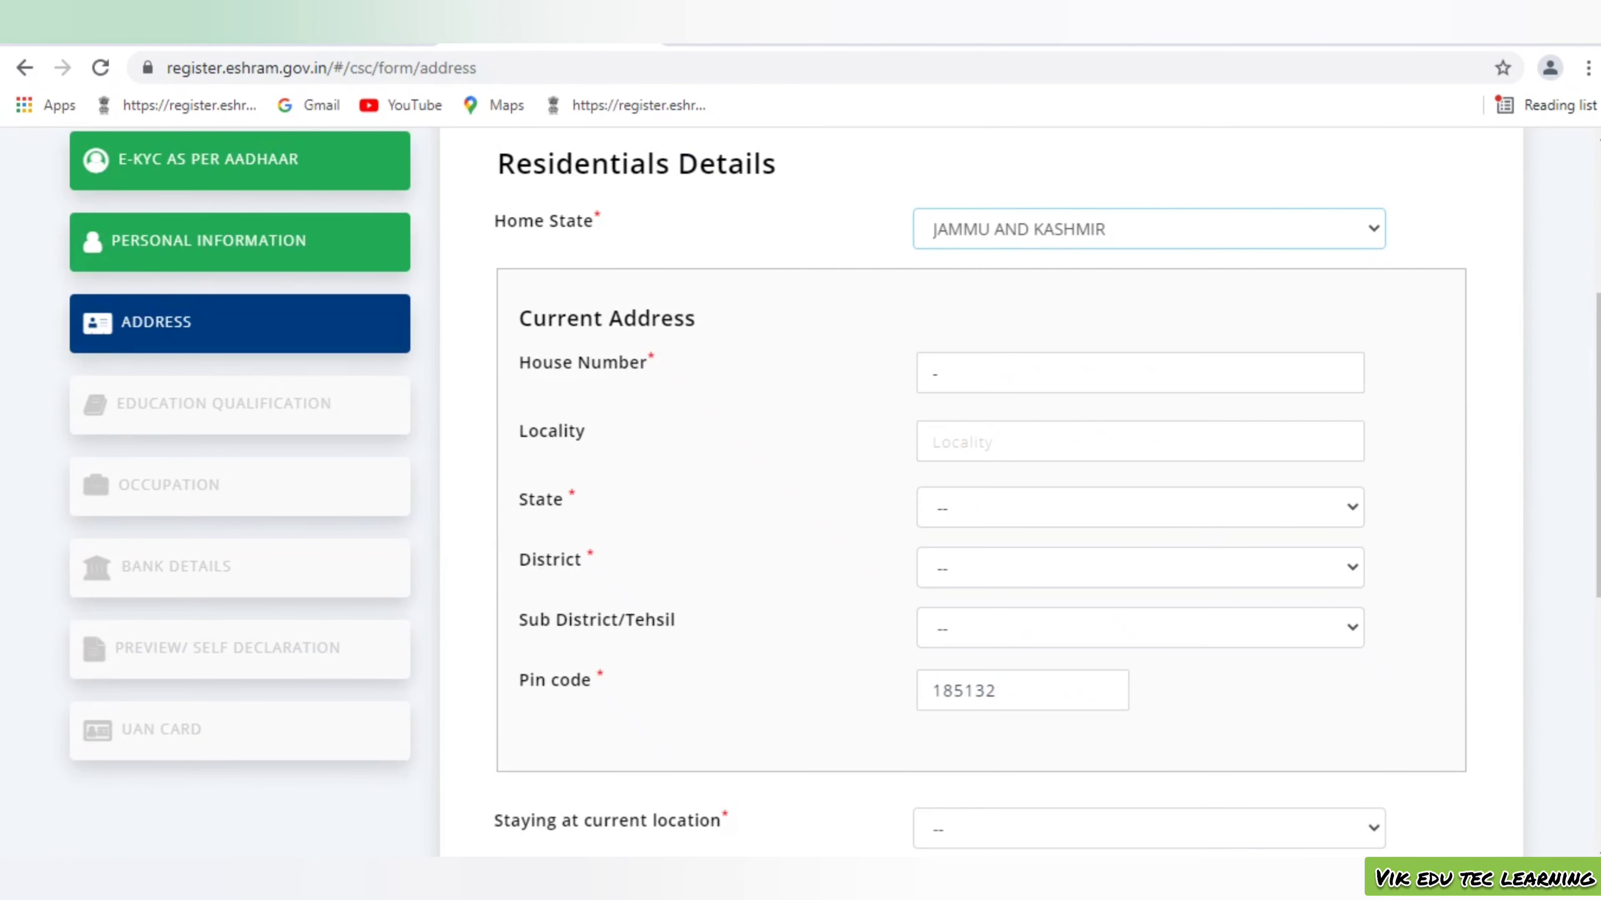
click(1139, 372)
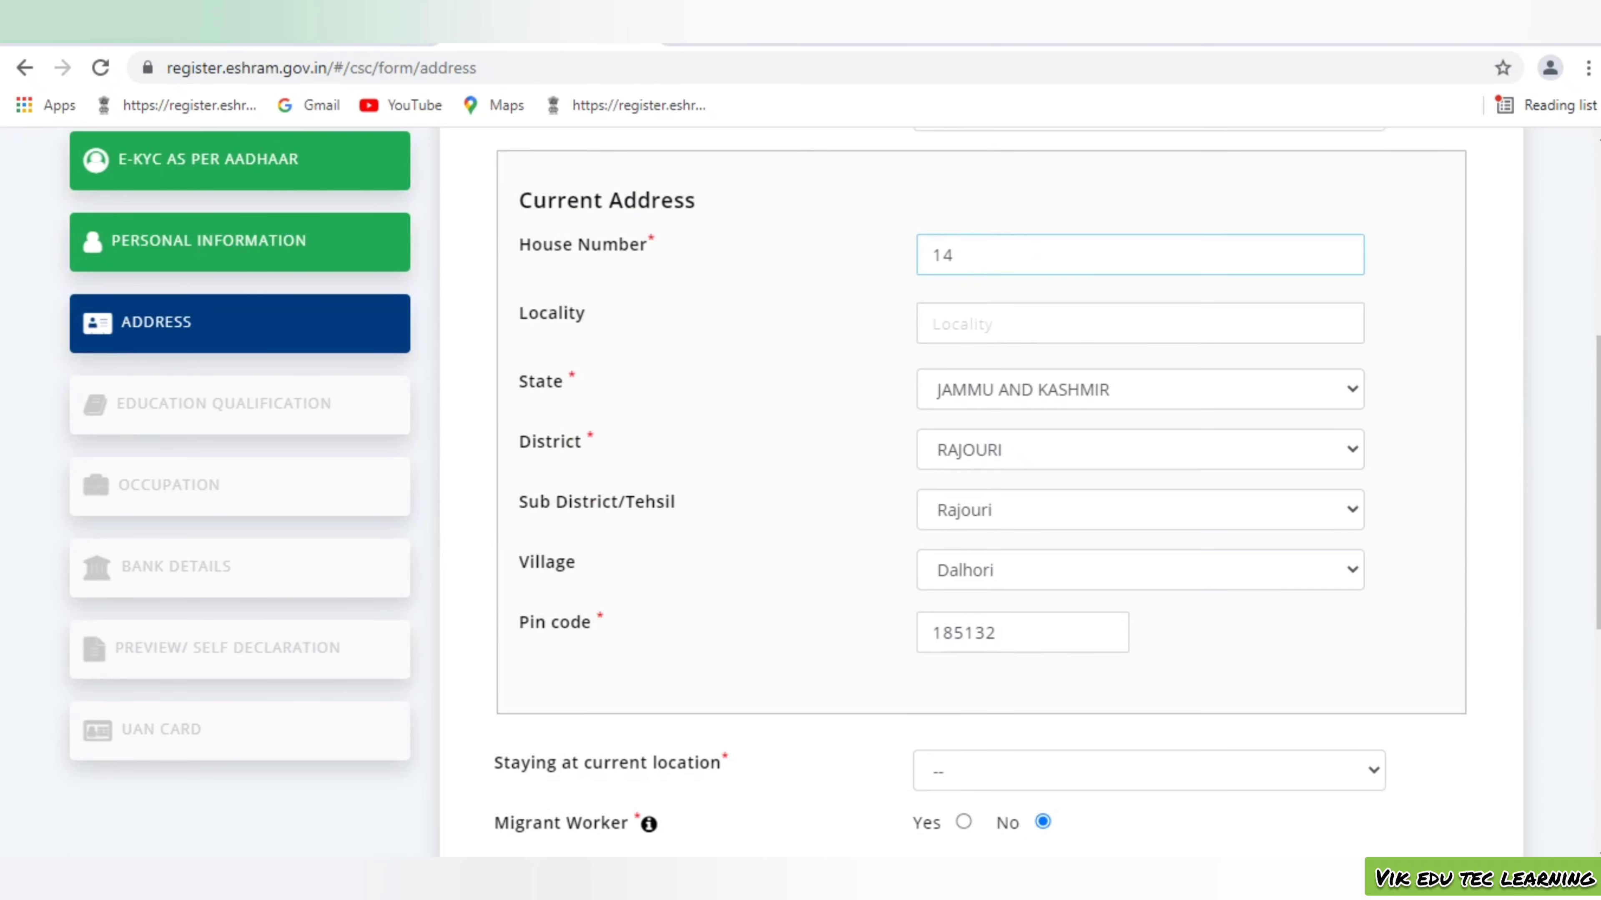
Set staying at current location to 20-25 years and save the address
scroll(982, 505, down, 5)
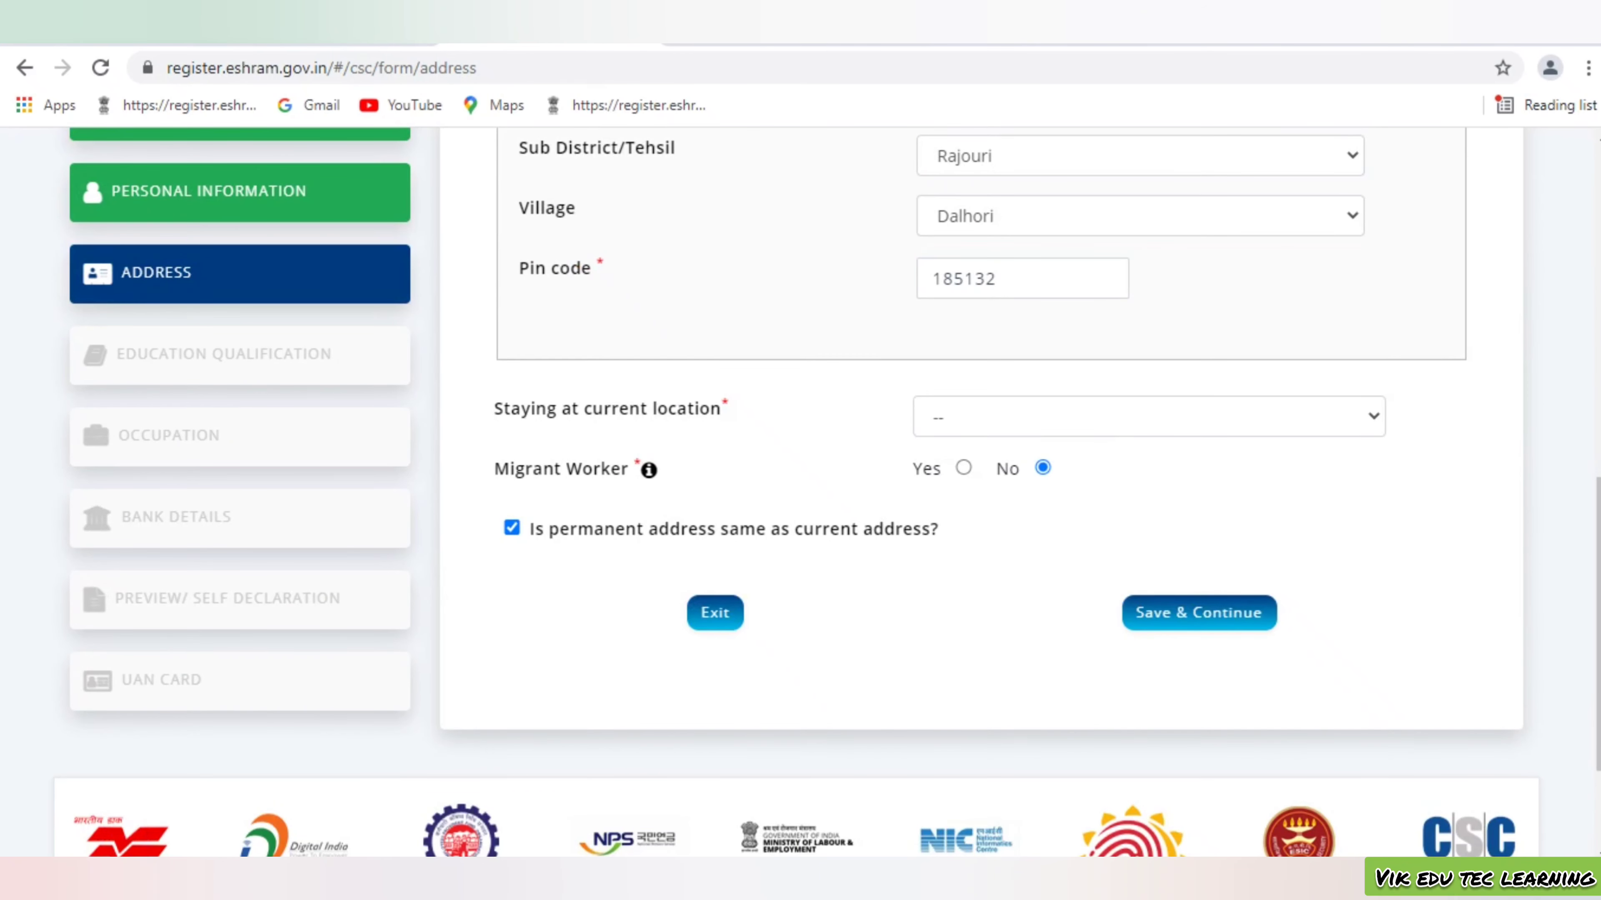
click(1149, 416)
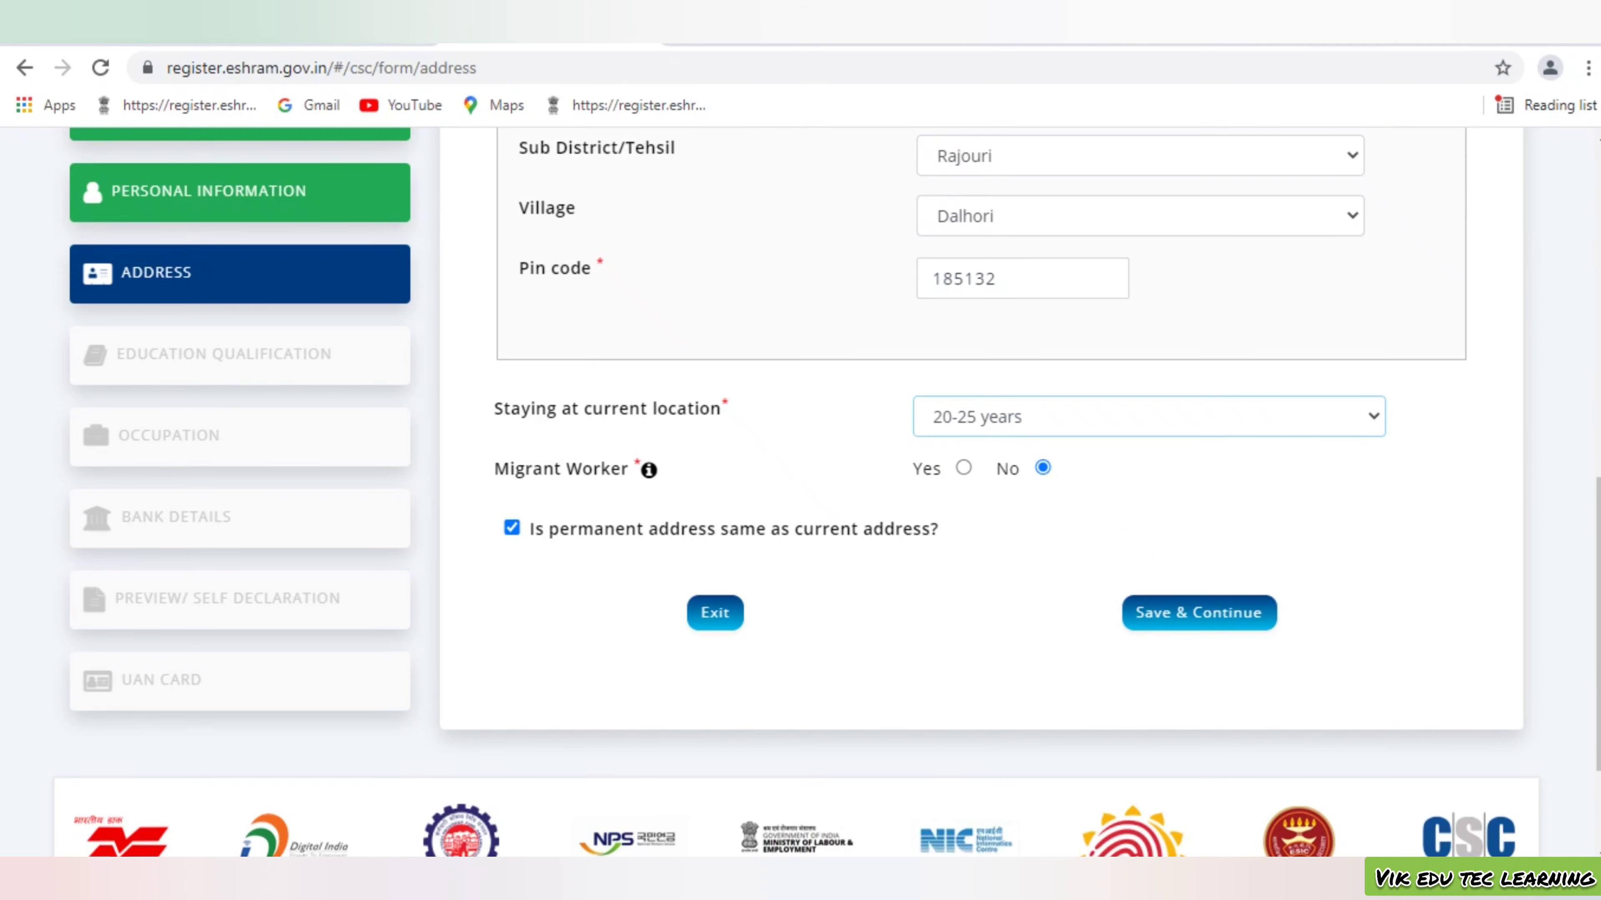
click(1198, 613)
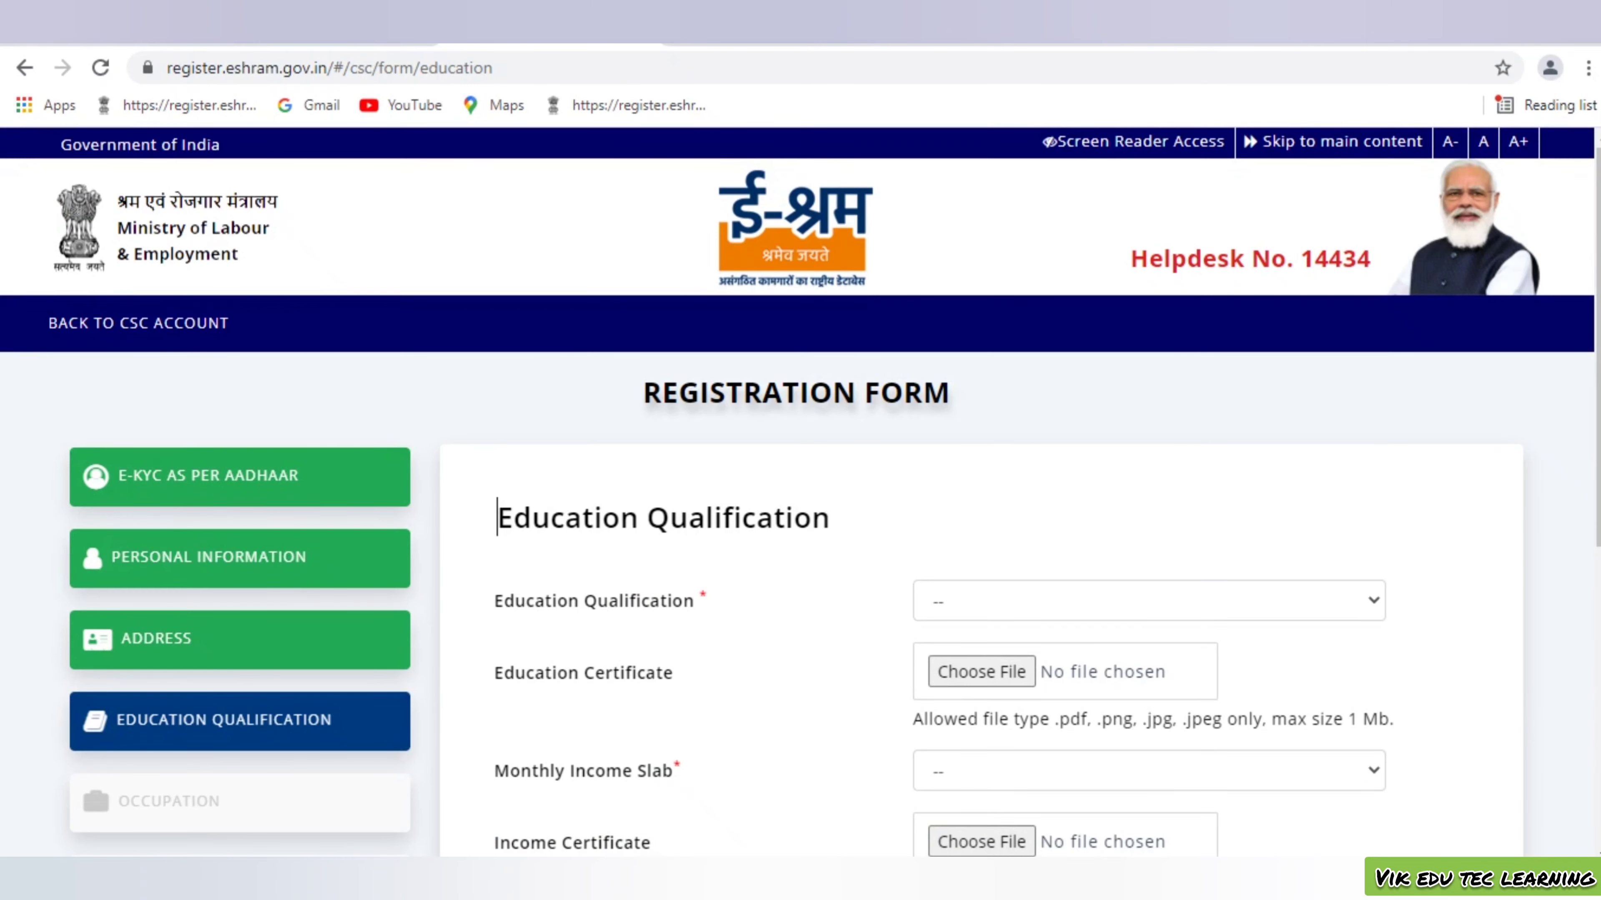
Choose Secondary education qualification and the 10000 & Below monthly income slab
click(1148, 600)
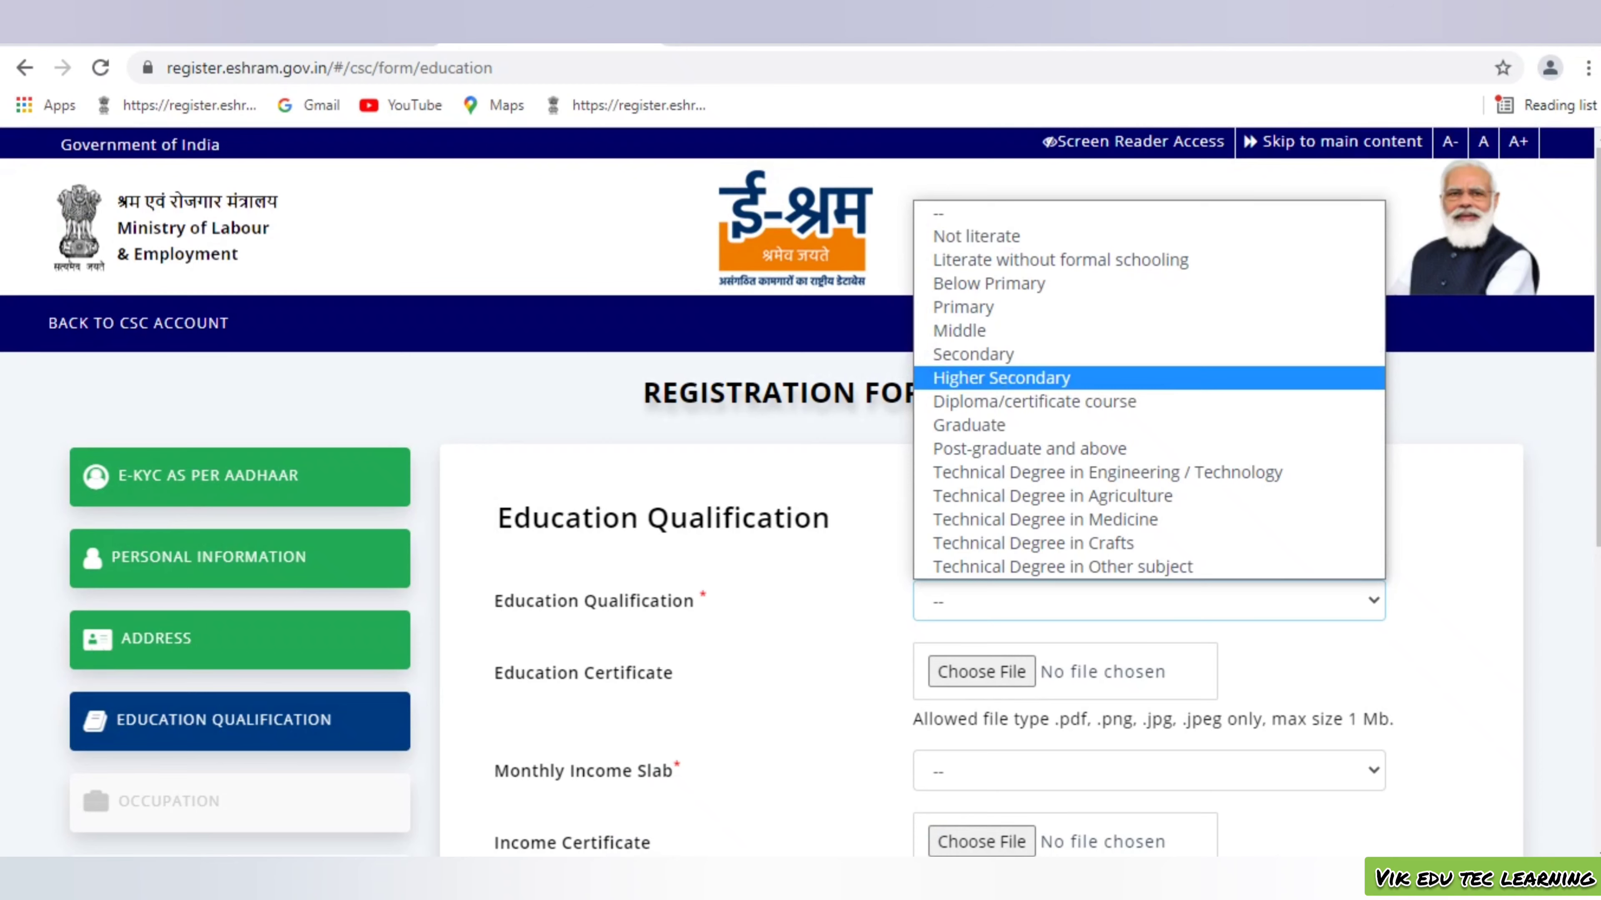
click(973, 354)
scroll(973, 354, down, 2)
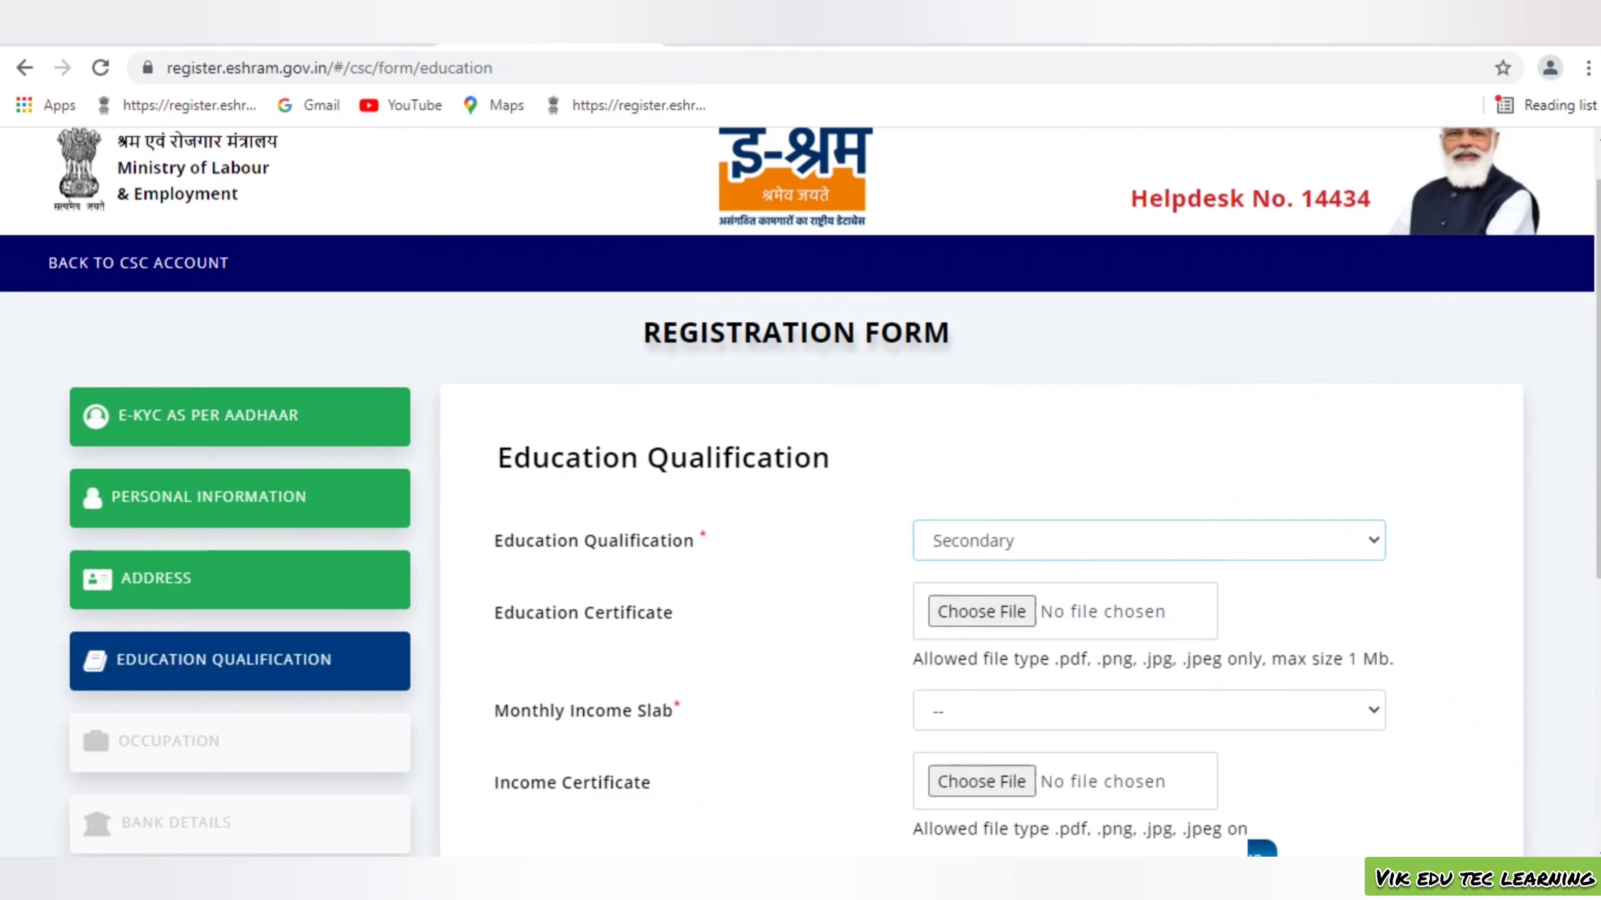
scroll(1148, 653, down, 2)
click(1149, 535)
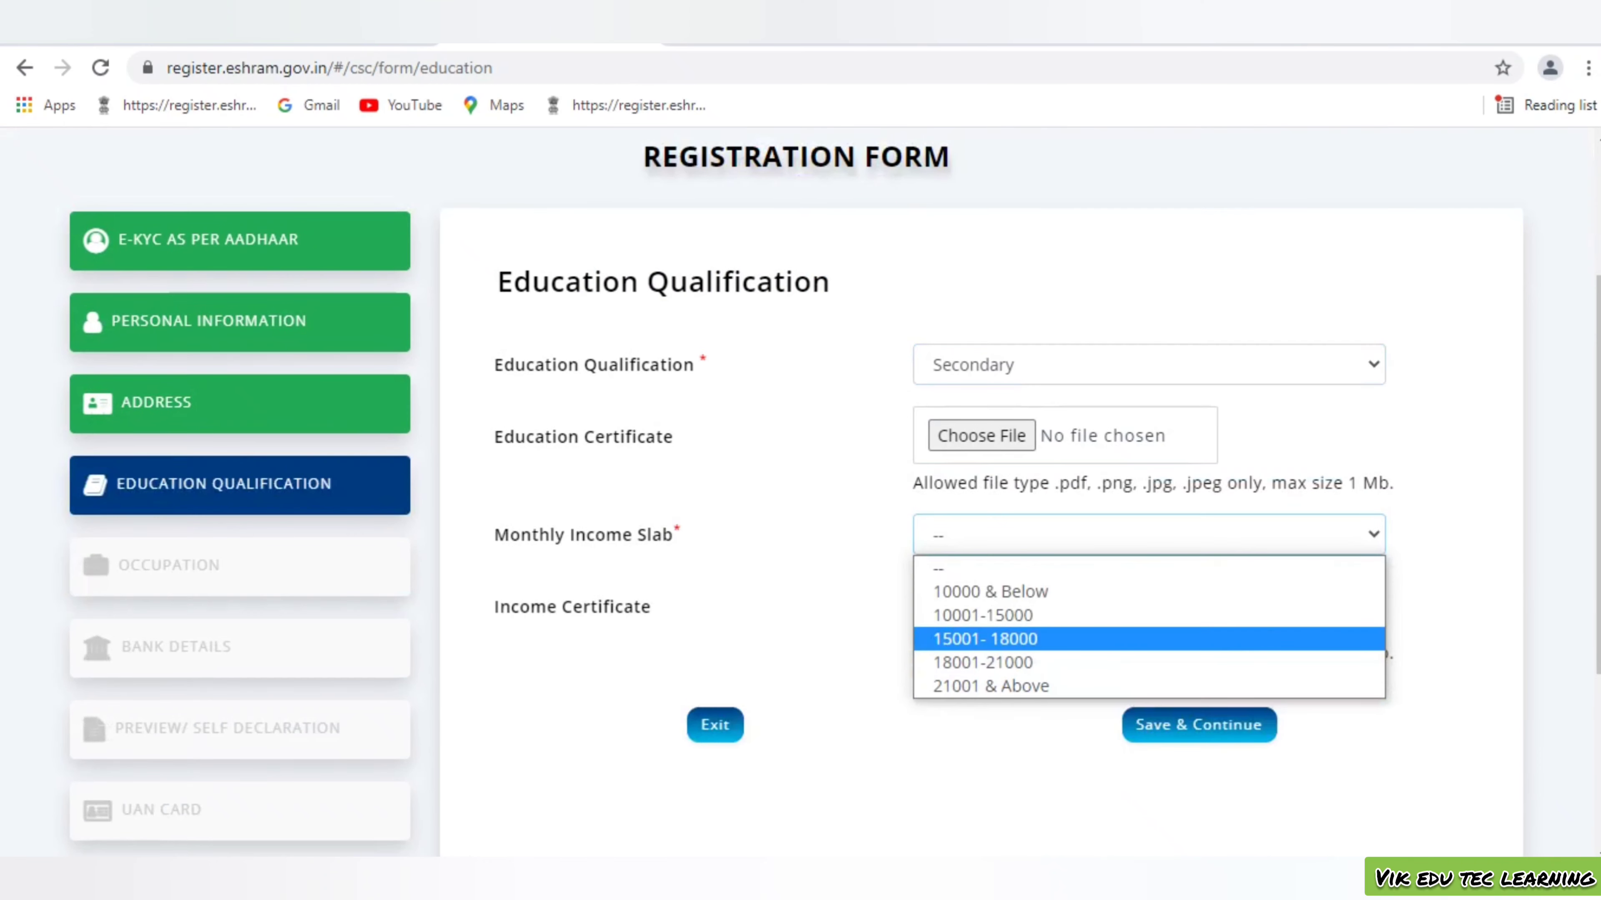
click(1008, 590)
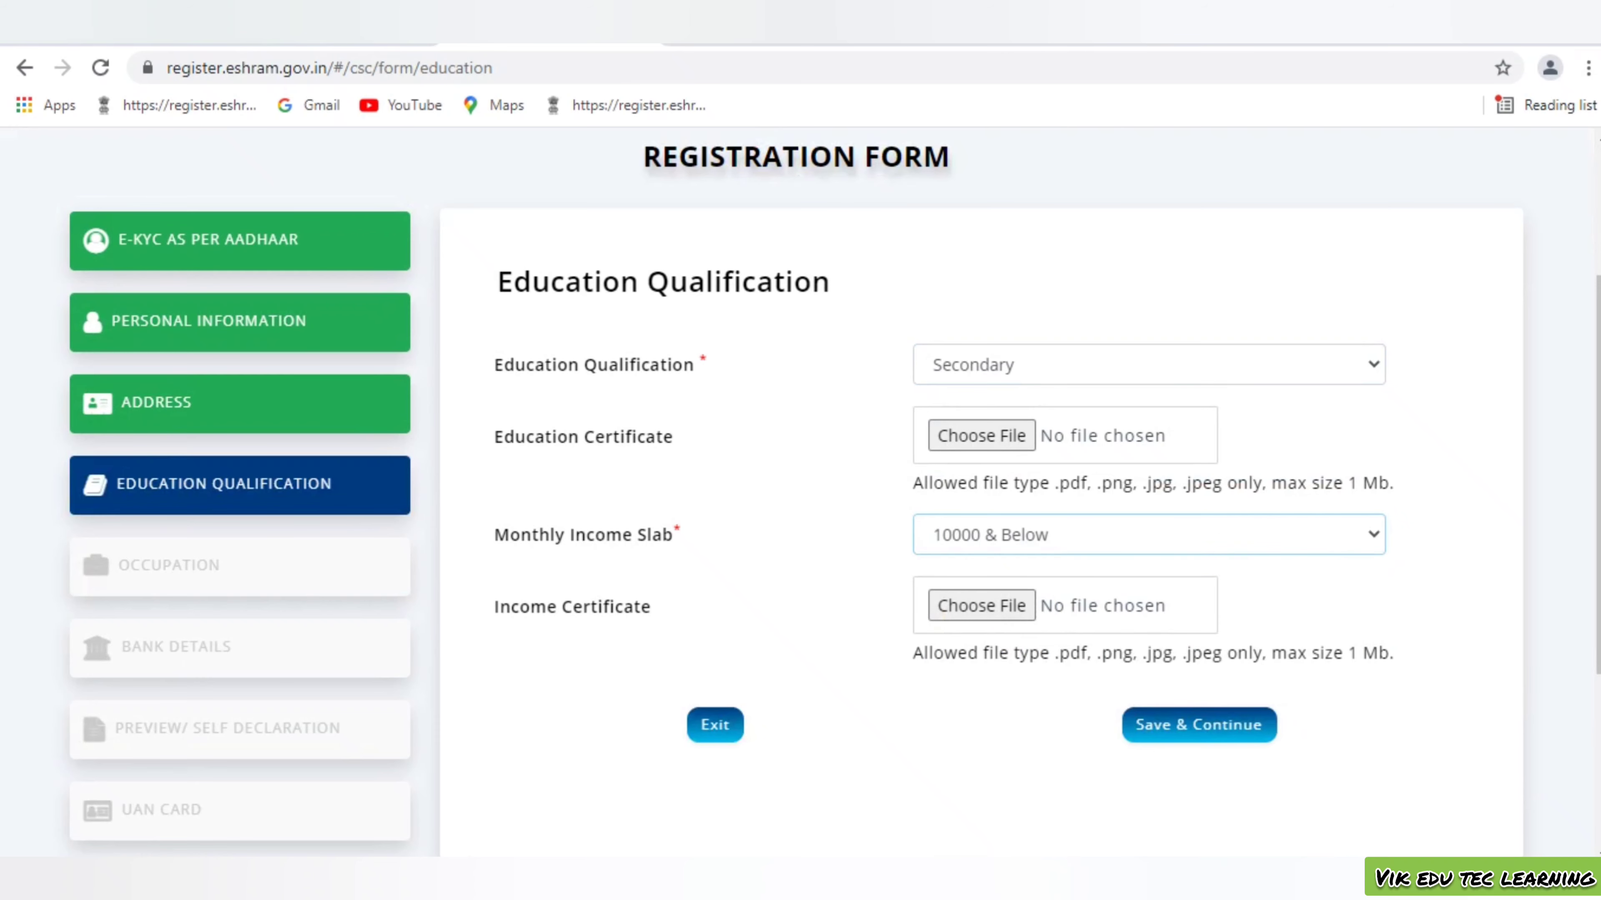
scroll(800, 491, down, 5)
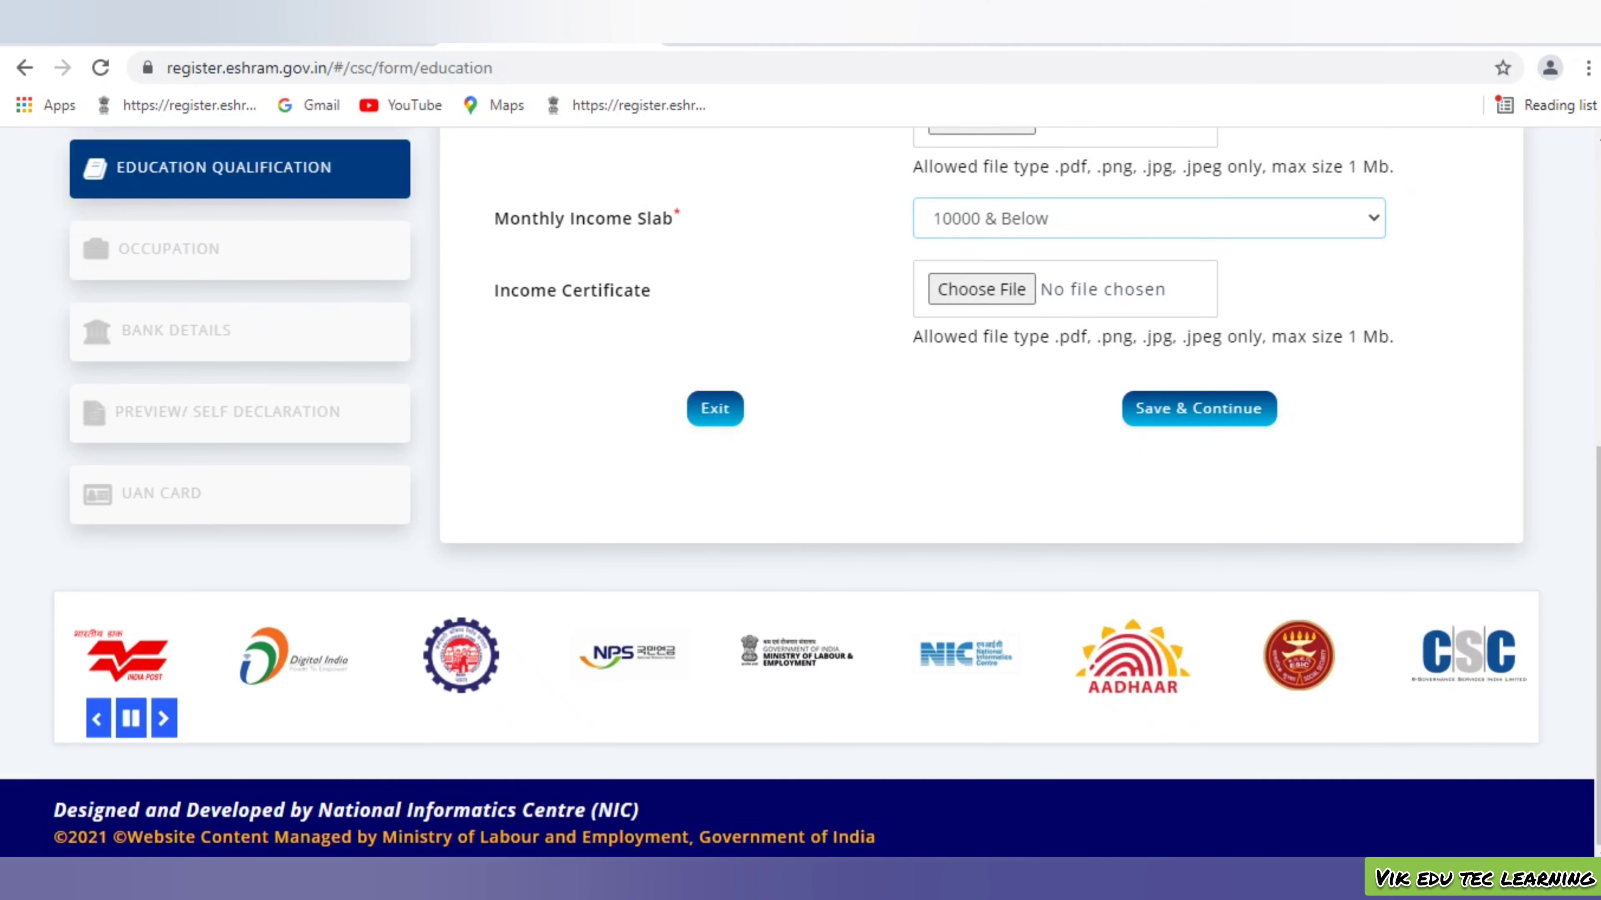
scroll(801, 441, up, 2)
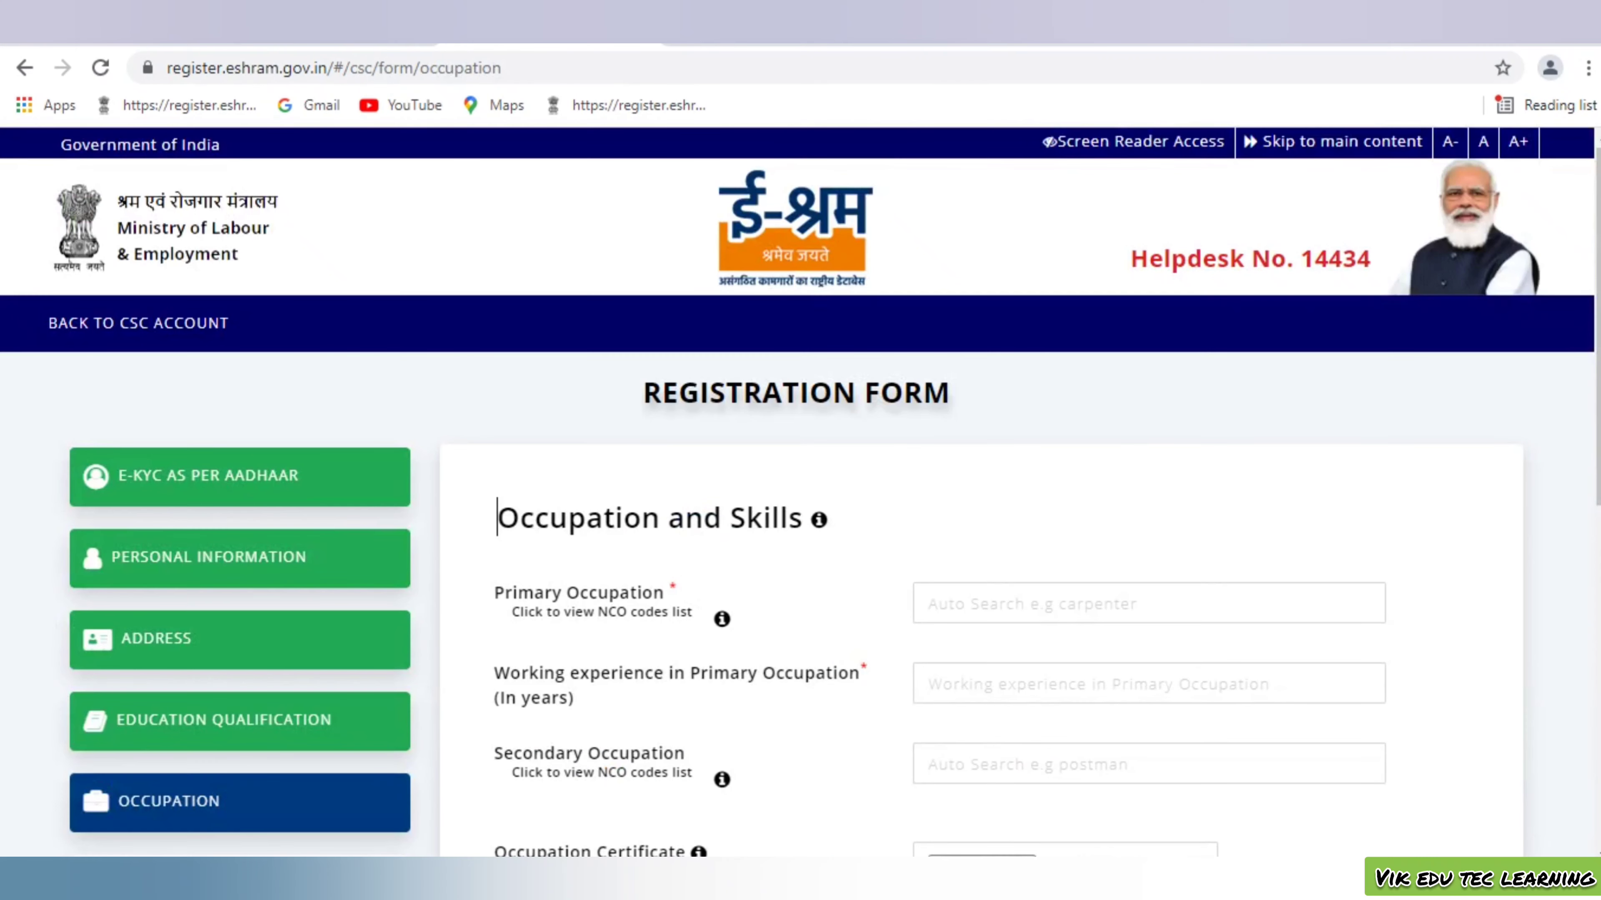
Set primary occupation to Plumbers and Pipe Fitters with 5 years' experience
scroll(801, 492, down, 2)
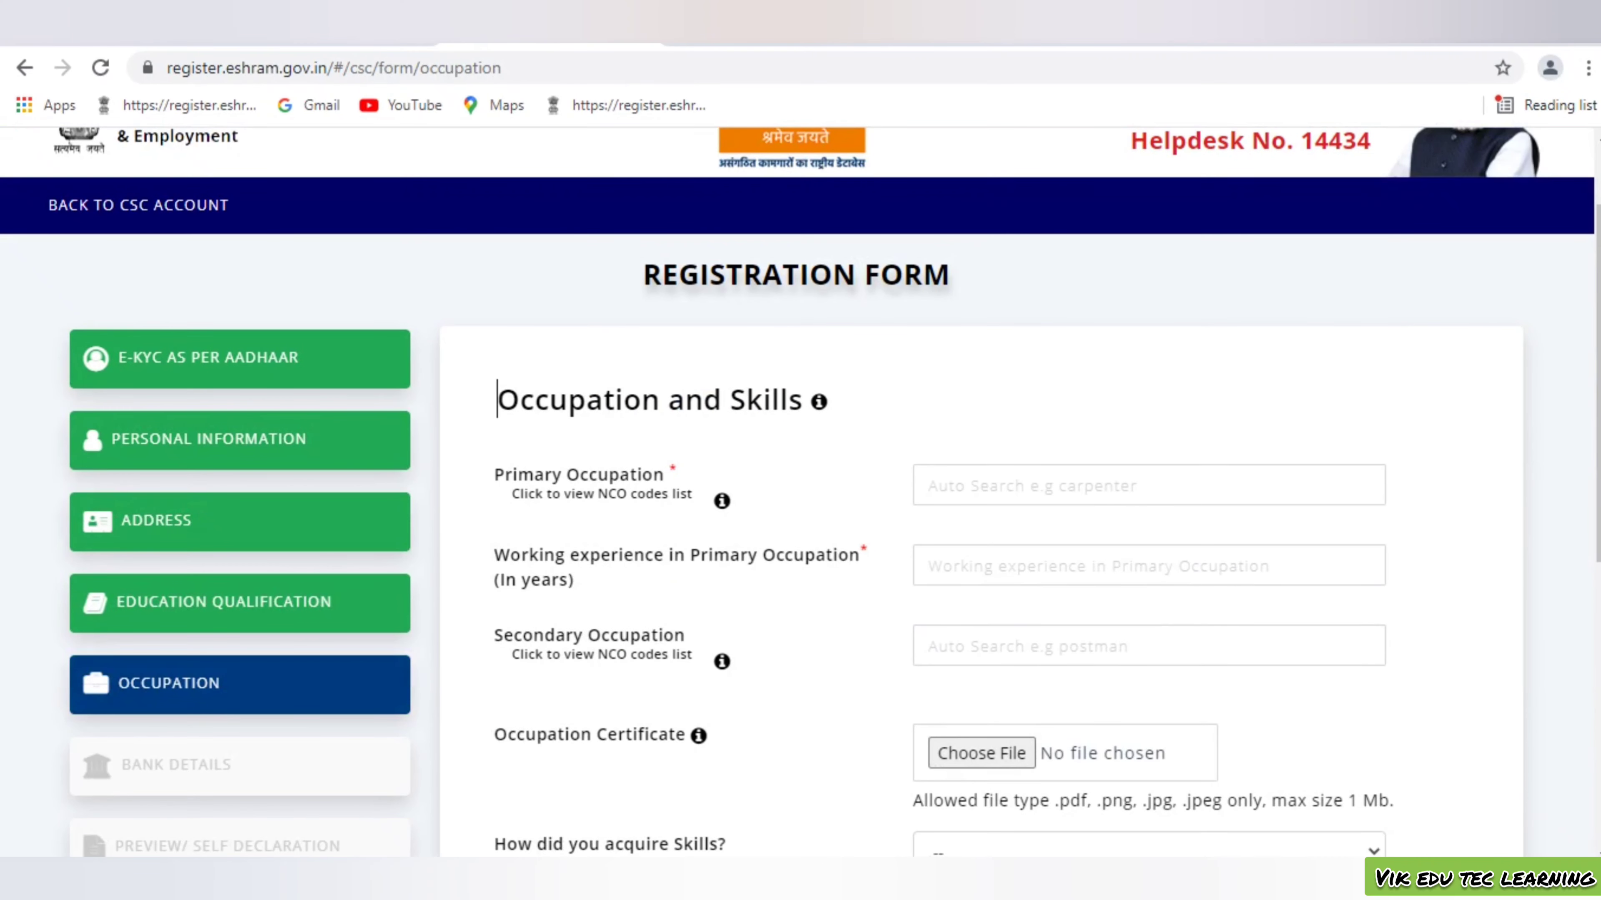
click(930, 485)
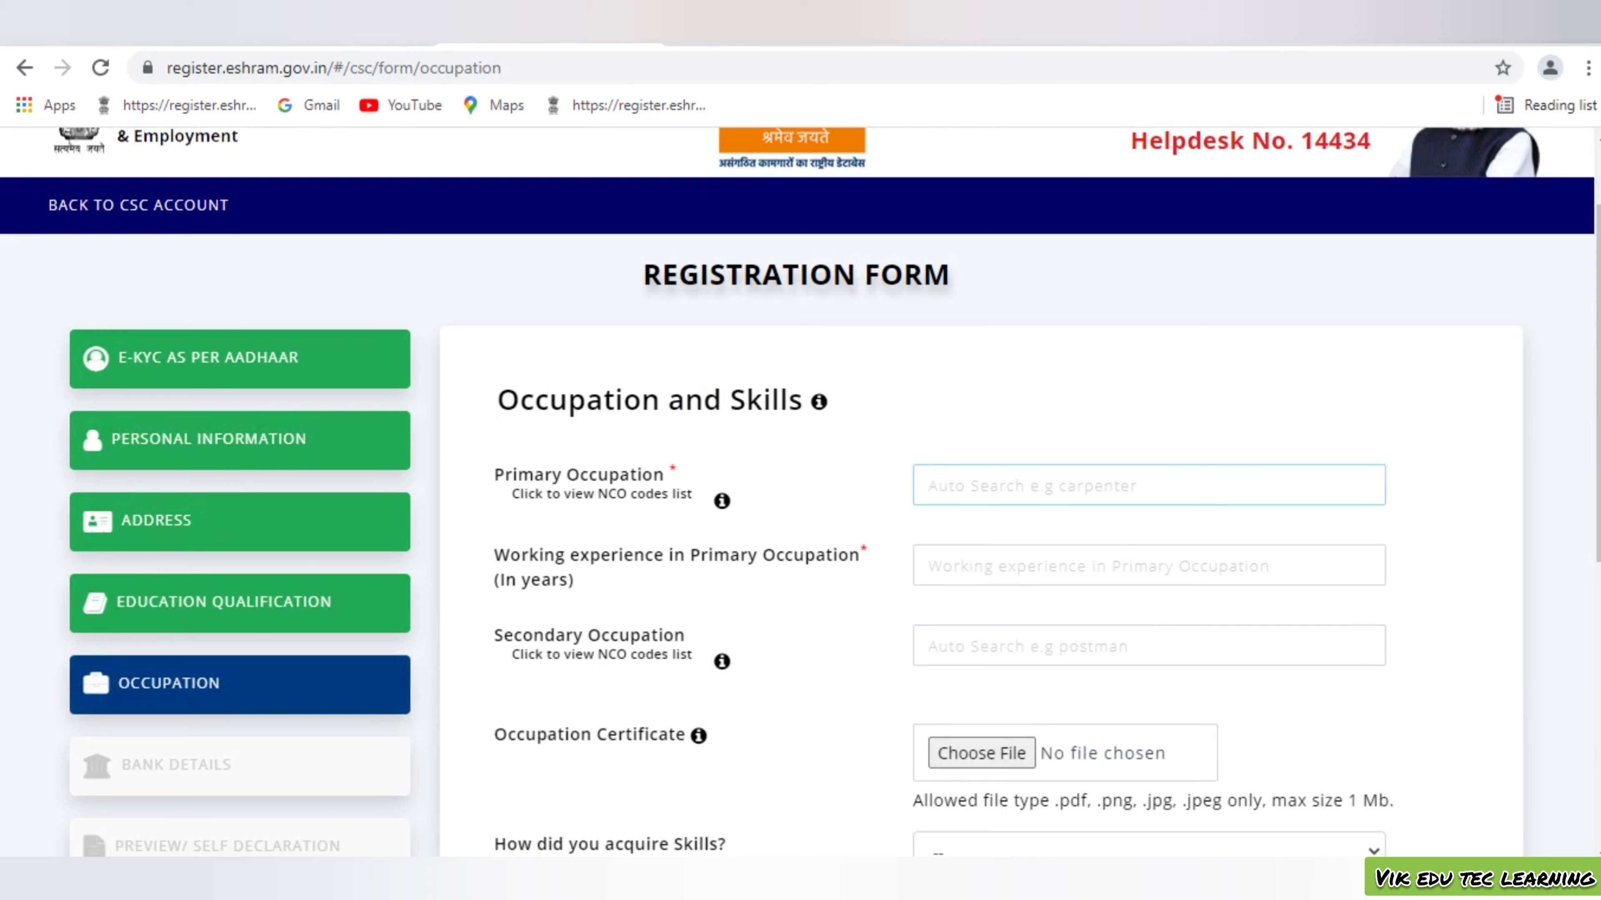
text(PLUMBER)
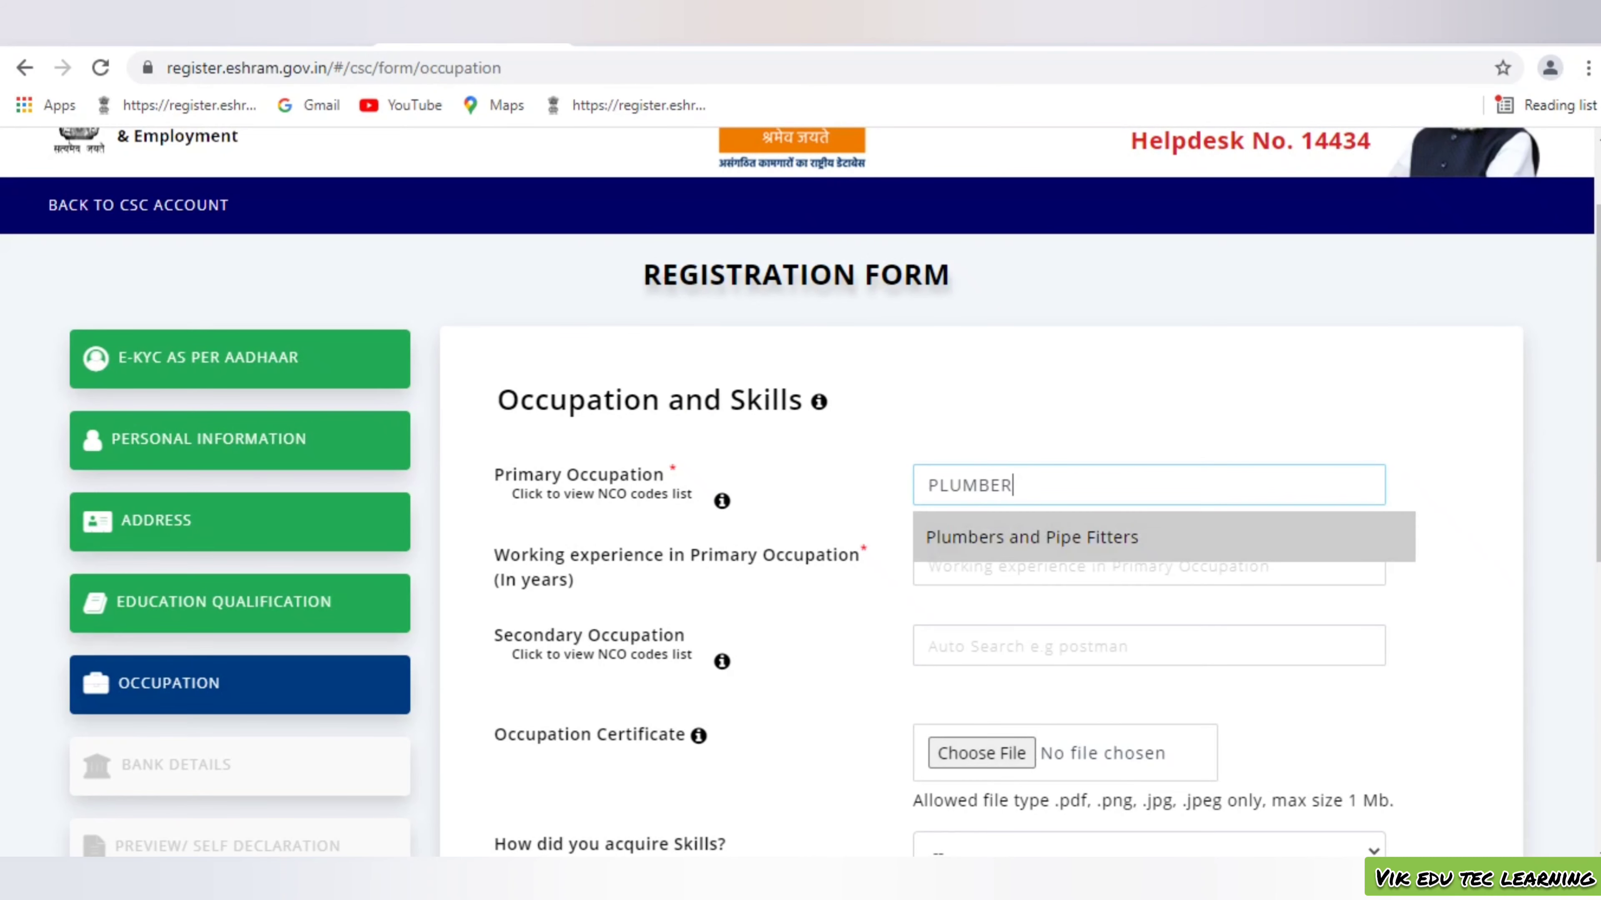
click(1101, 536)
click(945, 566)
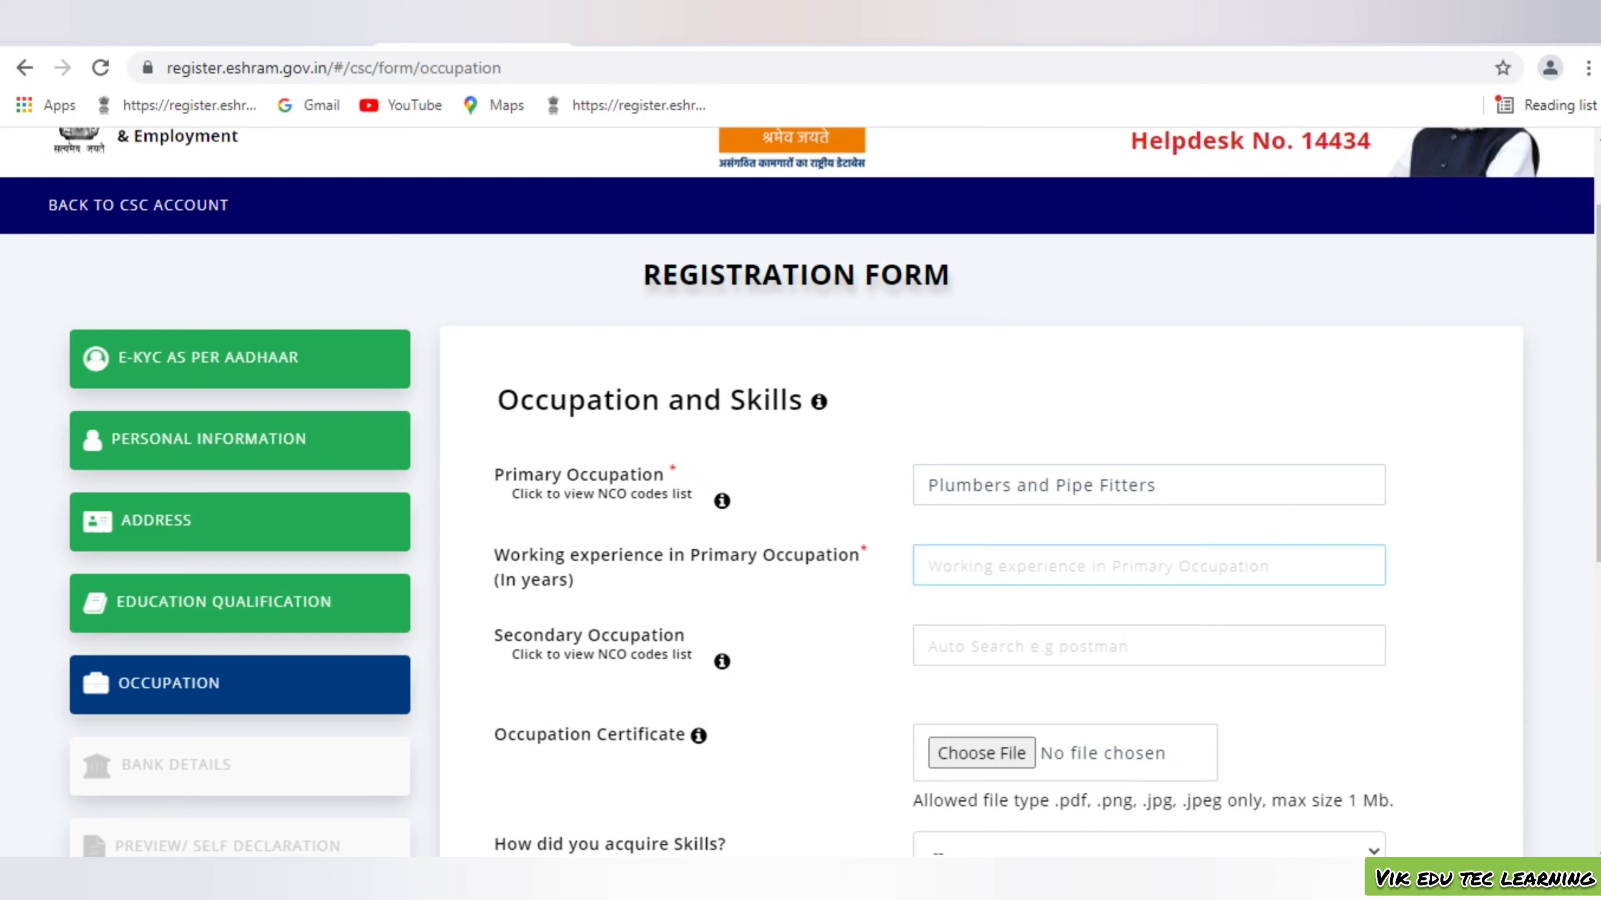
text(5)
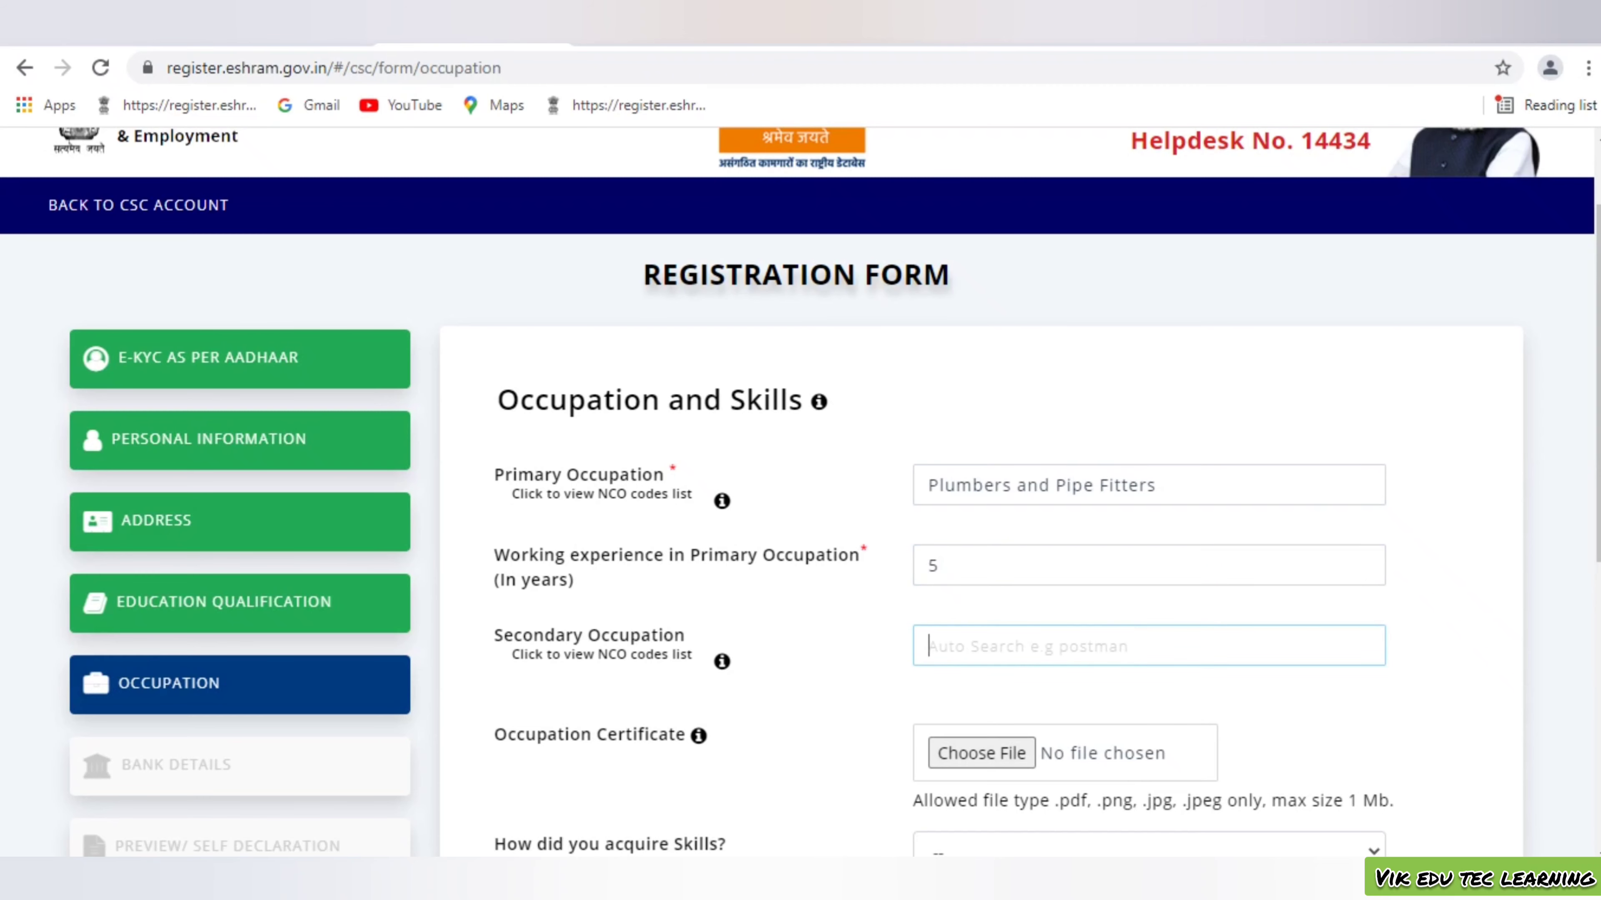
Pick Electrical and Electronic Equipment Assemblers as the secondary occupation
scroll(1134, 504, down, 2)
text(ELECTR)
click(1072, 668)
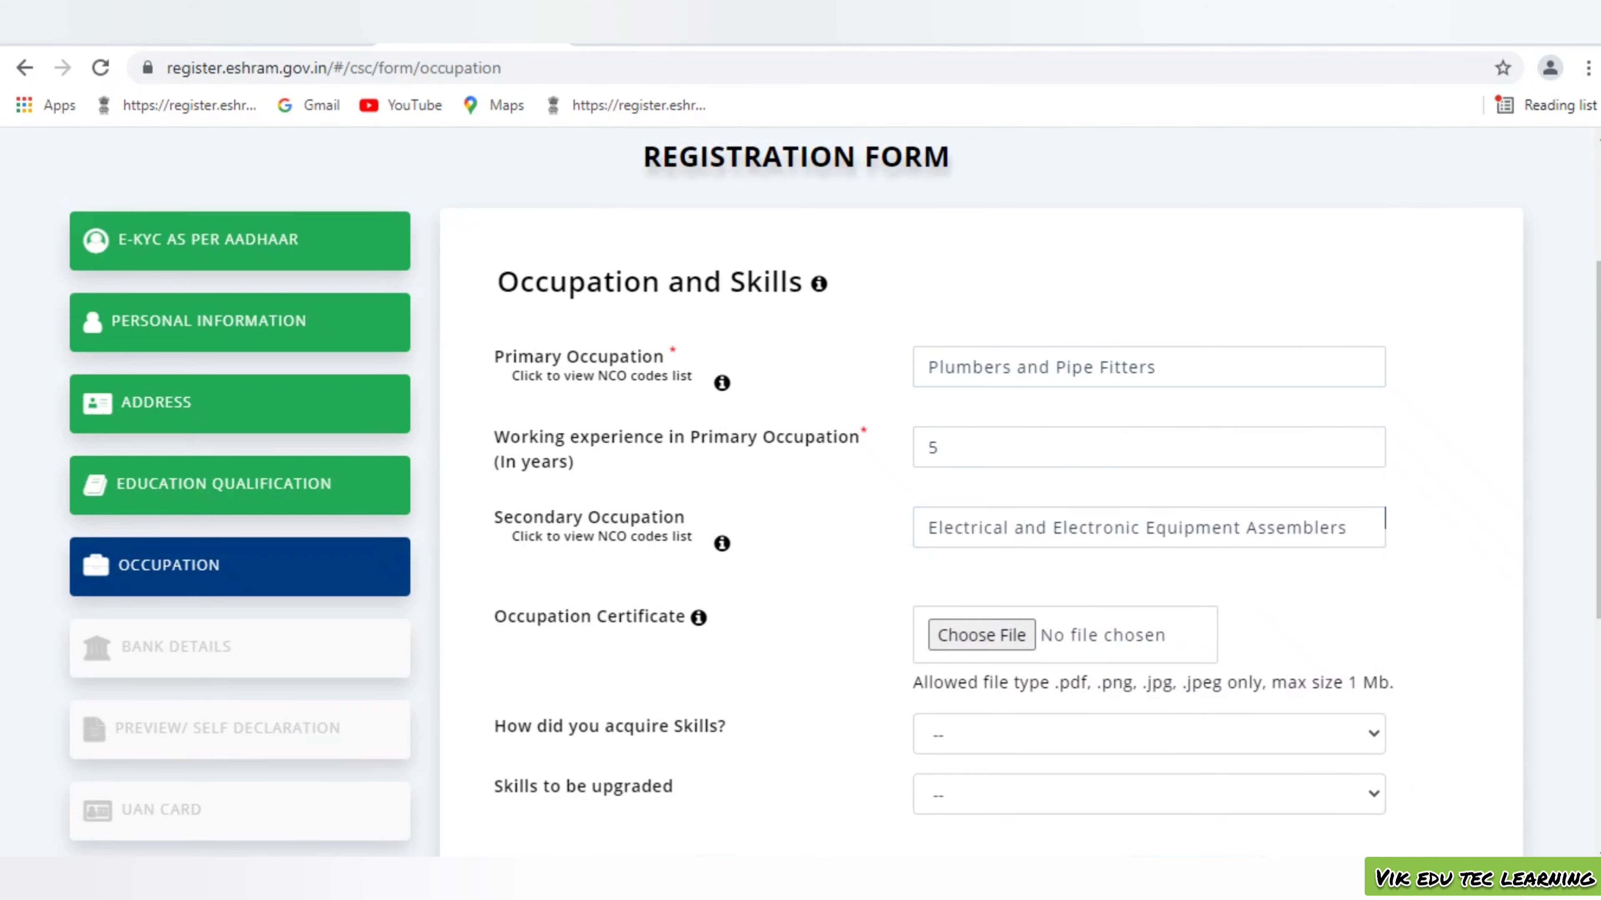
scroll(827, 492, down, 3)
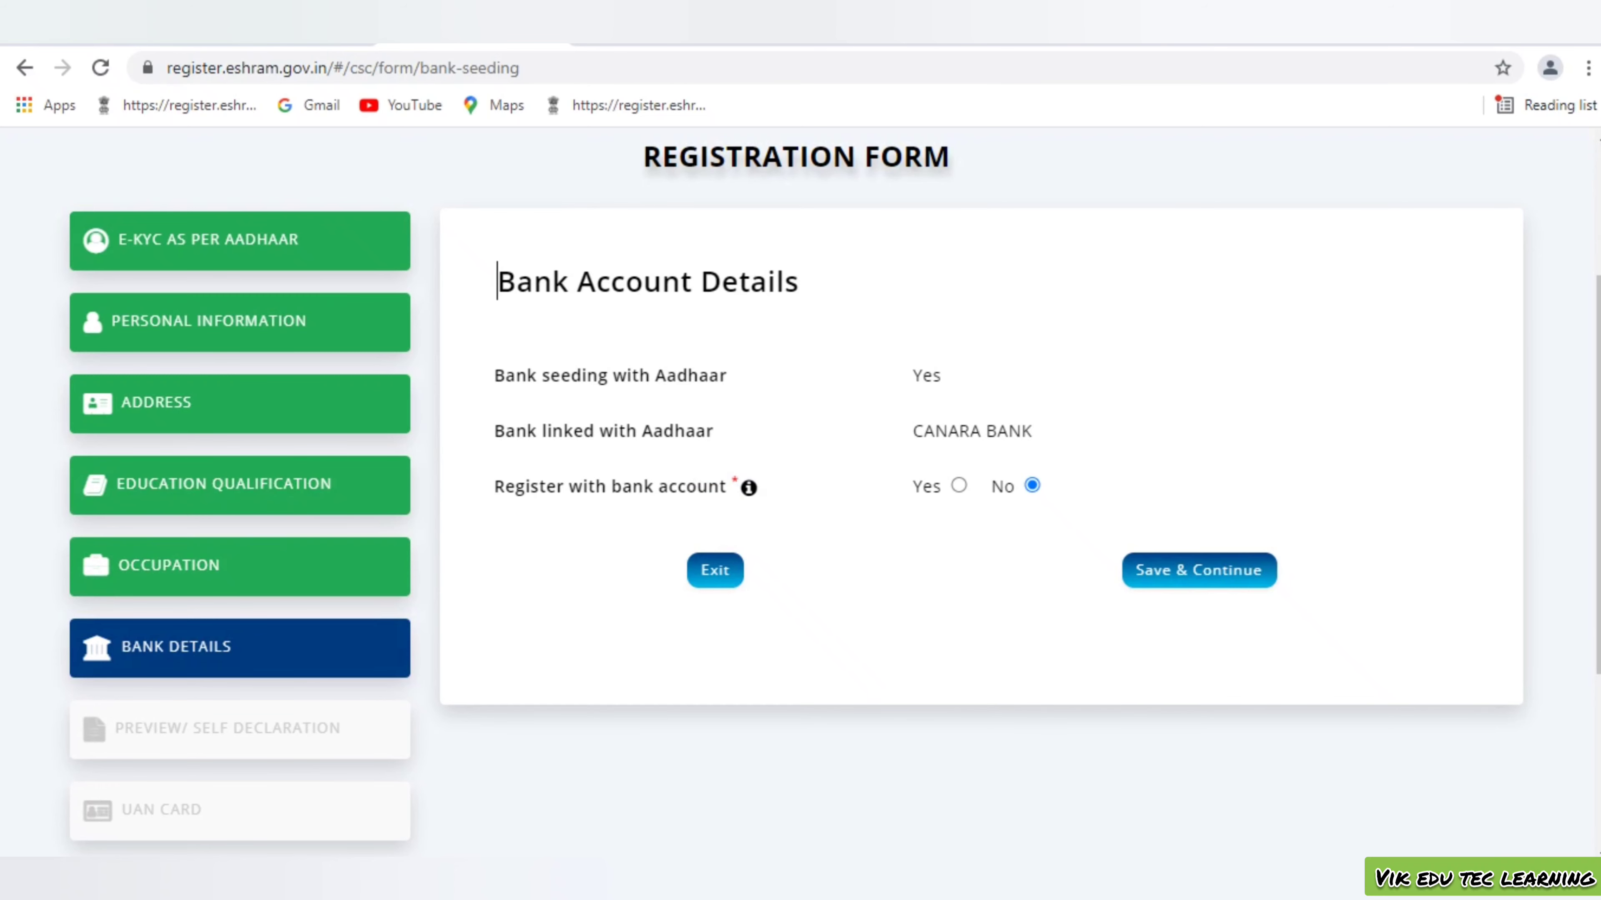
Choose to register with the bank account and fill in the account details
click(959, 485)
click(1148, 552)
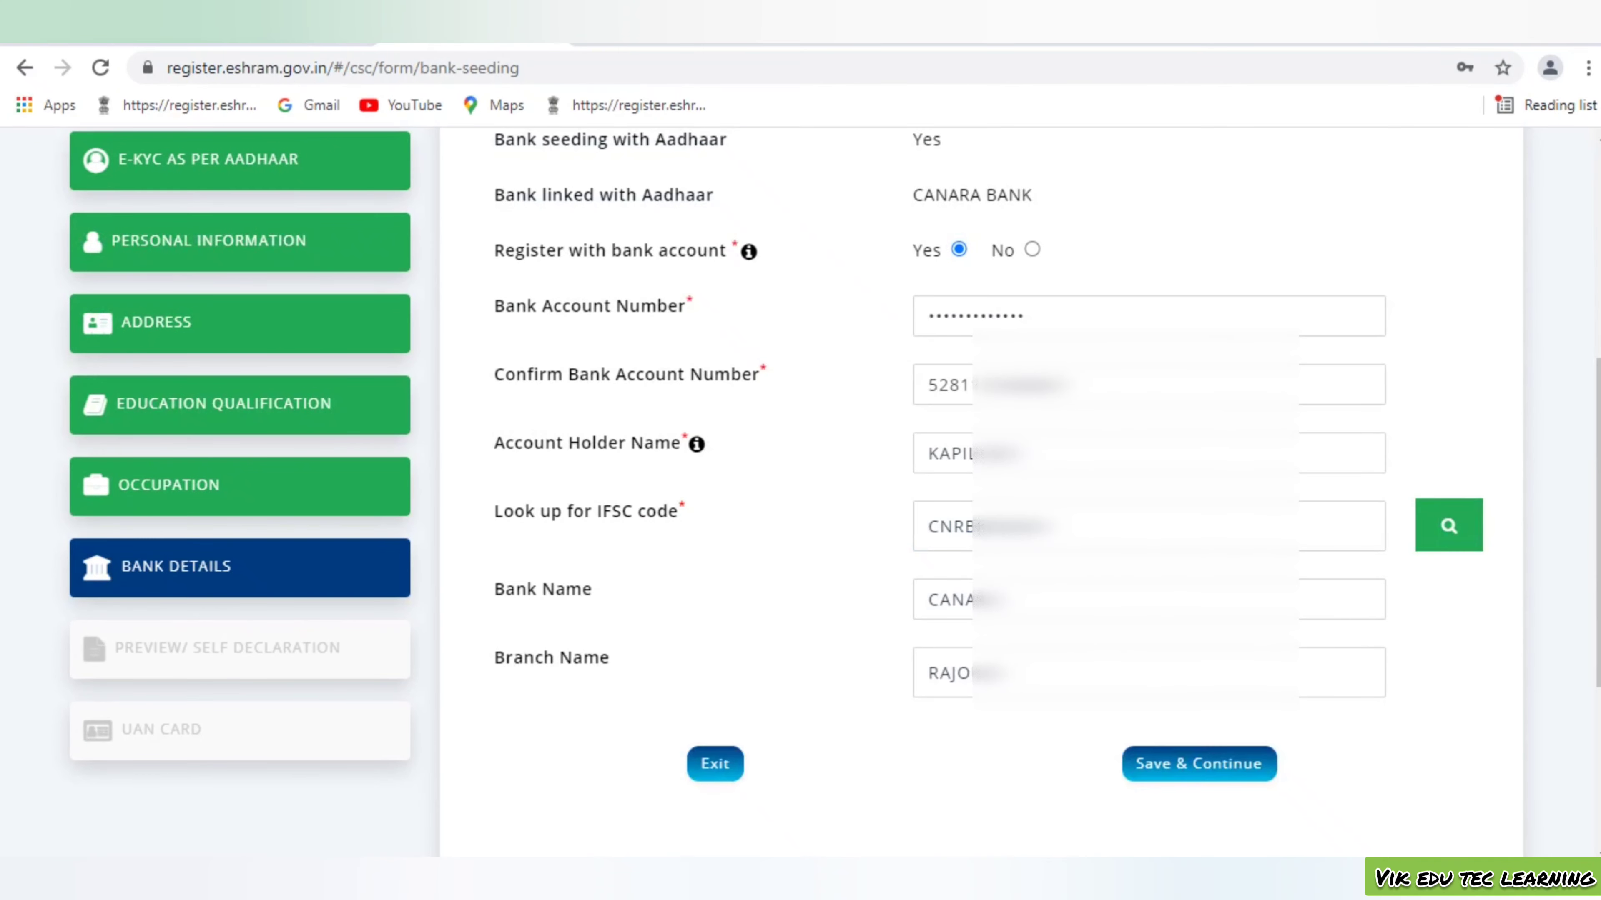
scroll(983, 505, up, 5)
scroll(983, 504, down, 5)
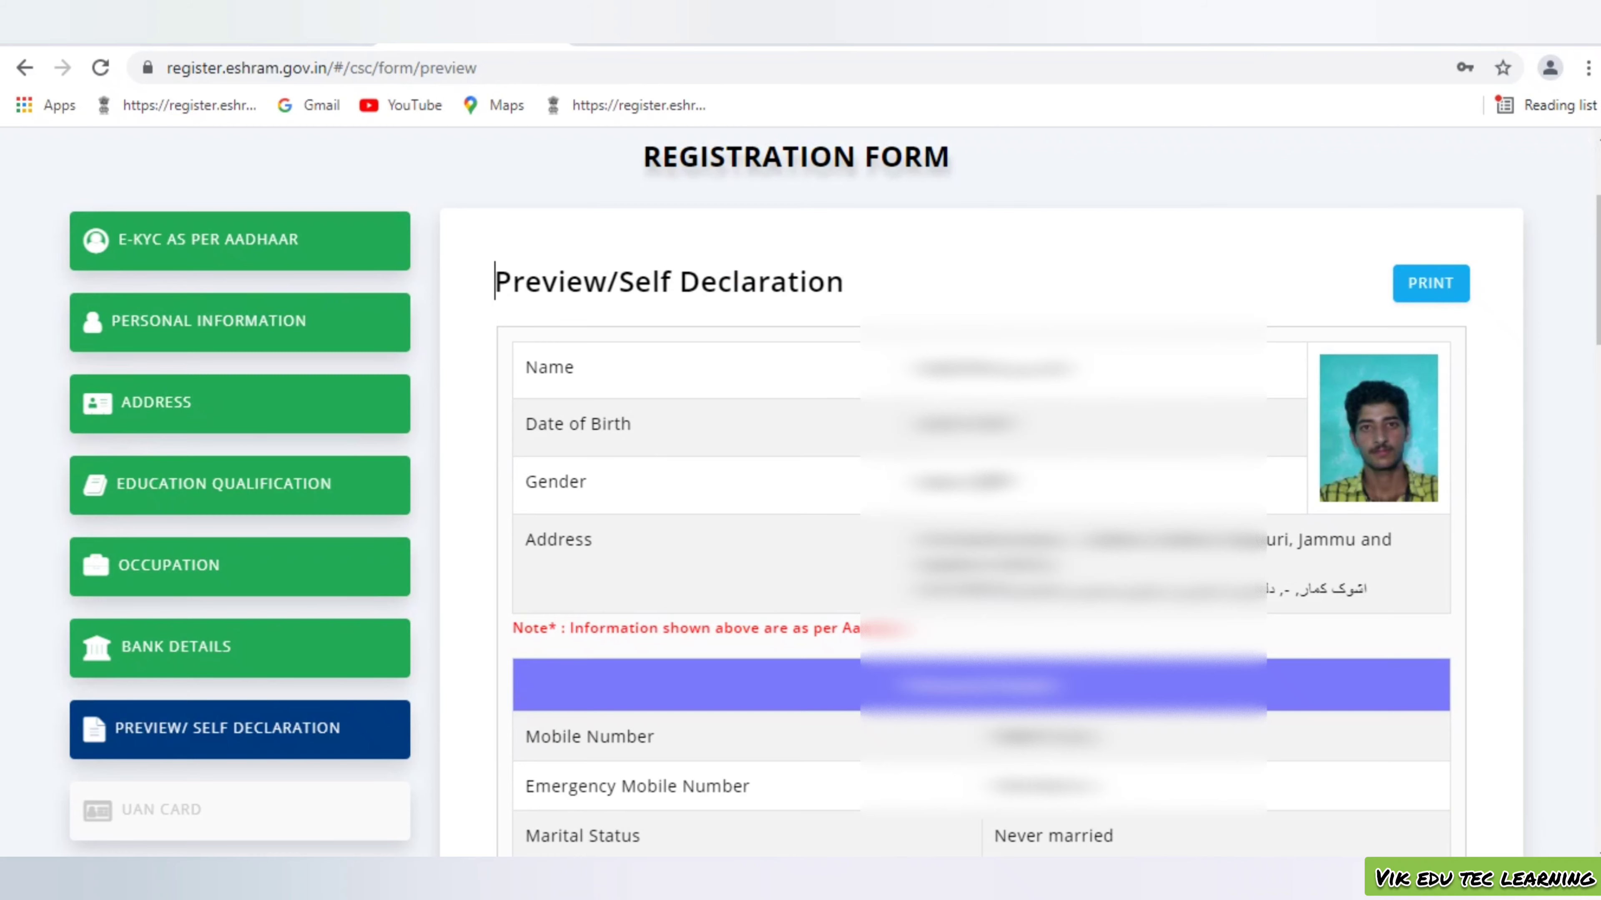
Review the registration preview and accept the self-declaration undertaking
scroll(981, 492, down, 5)
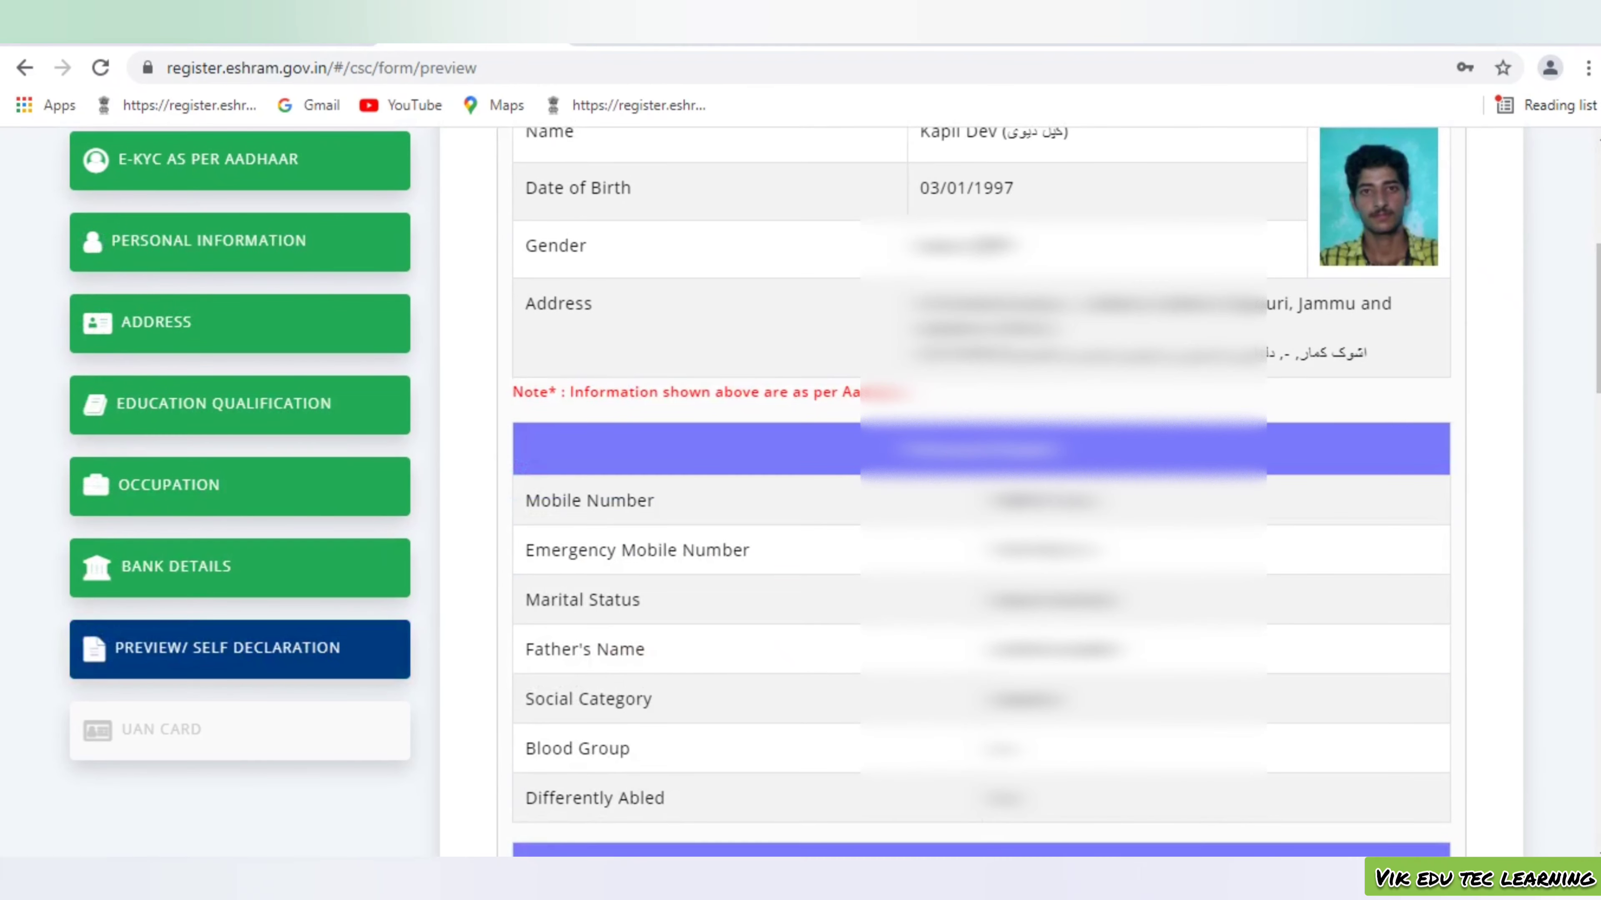
scroll(981, 492, down, 8)
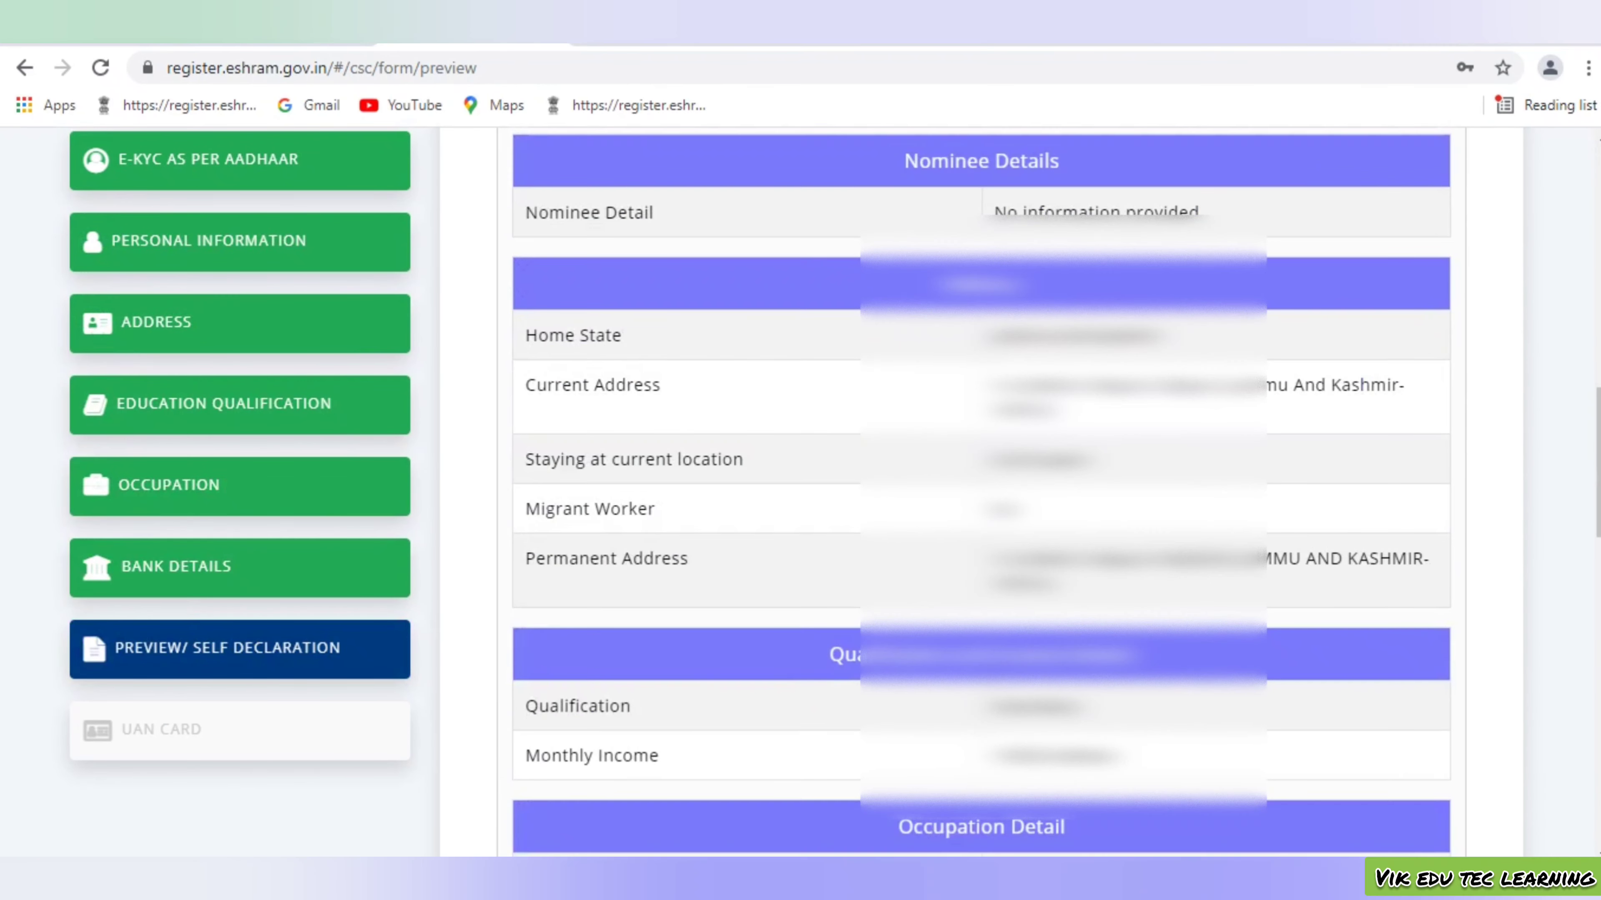
scroll(981, 492, down, 8)
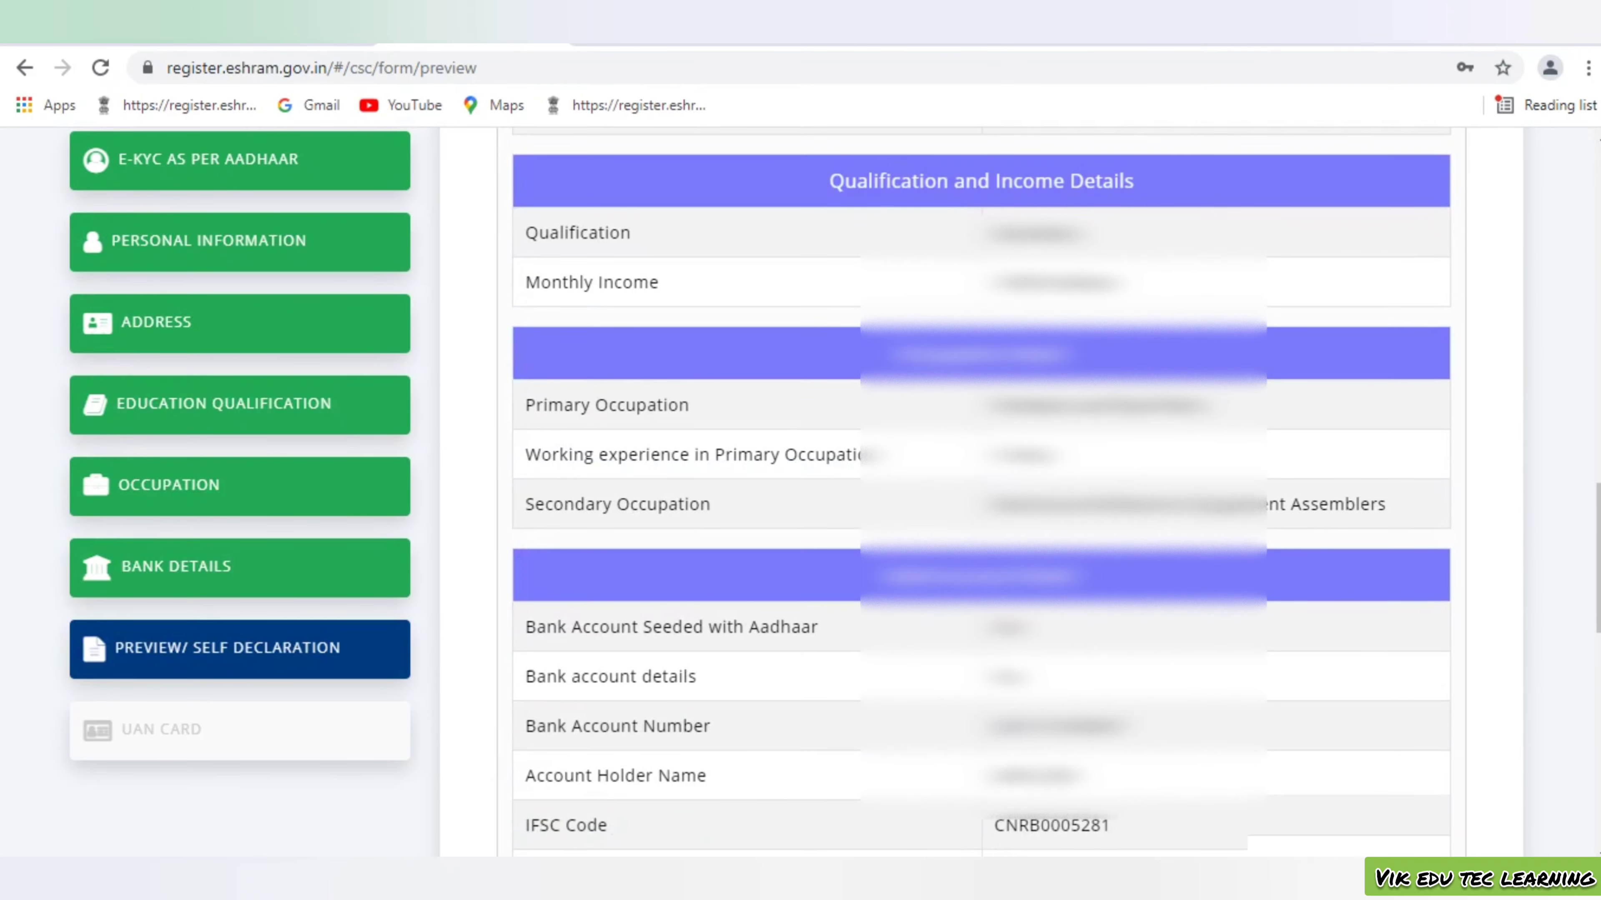
scroll(981, 492, down, 4)
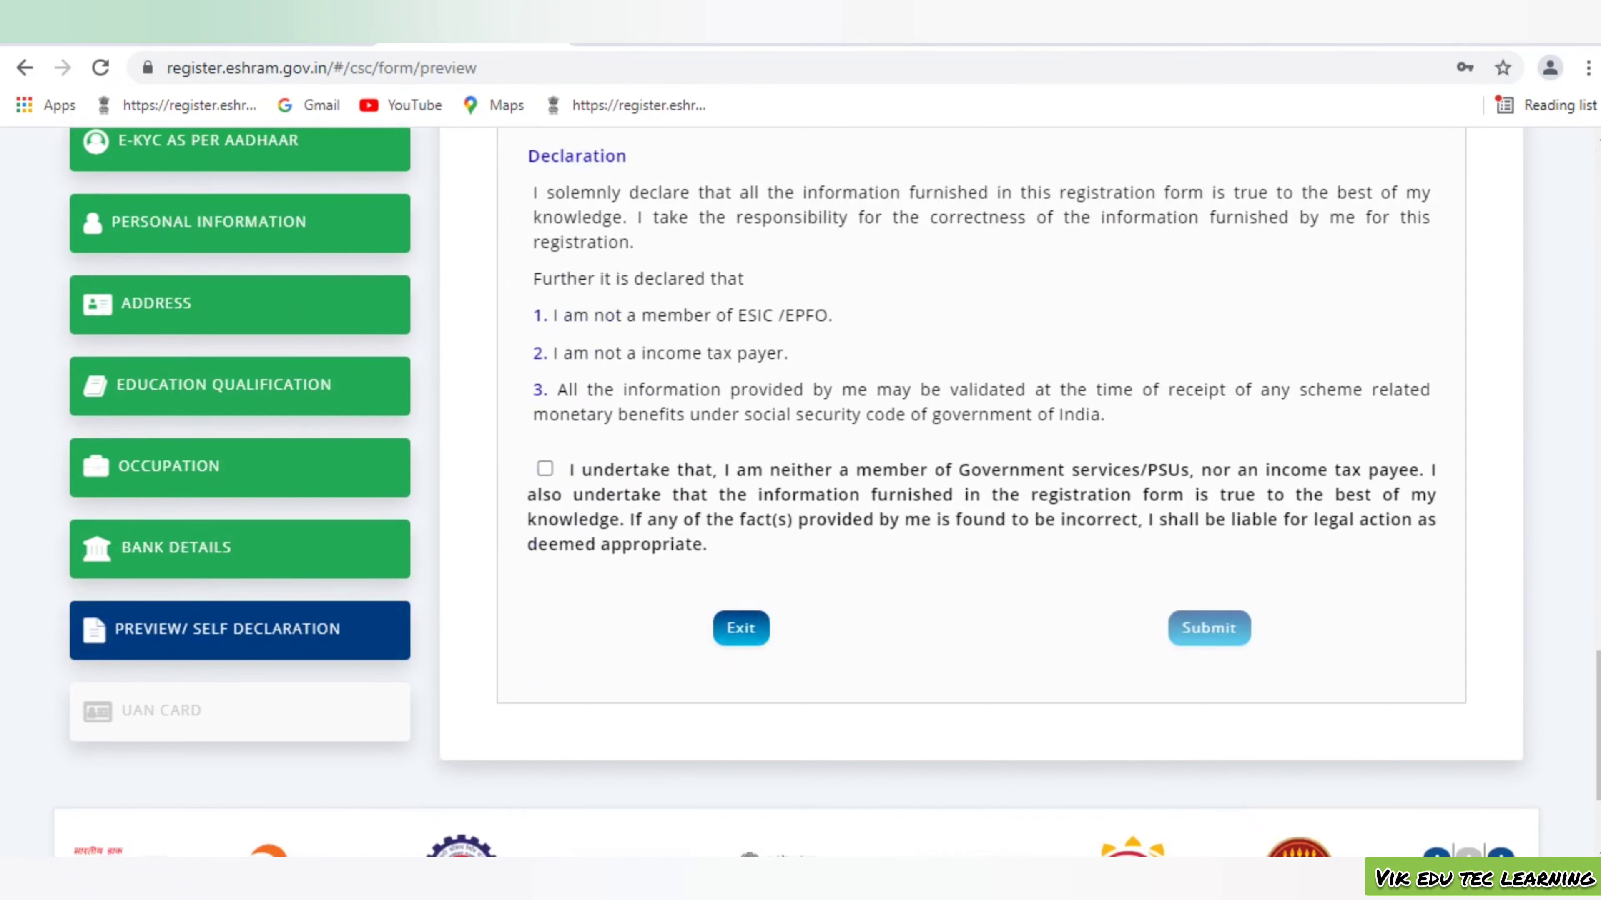
scroll(981, 492, up, 1)
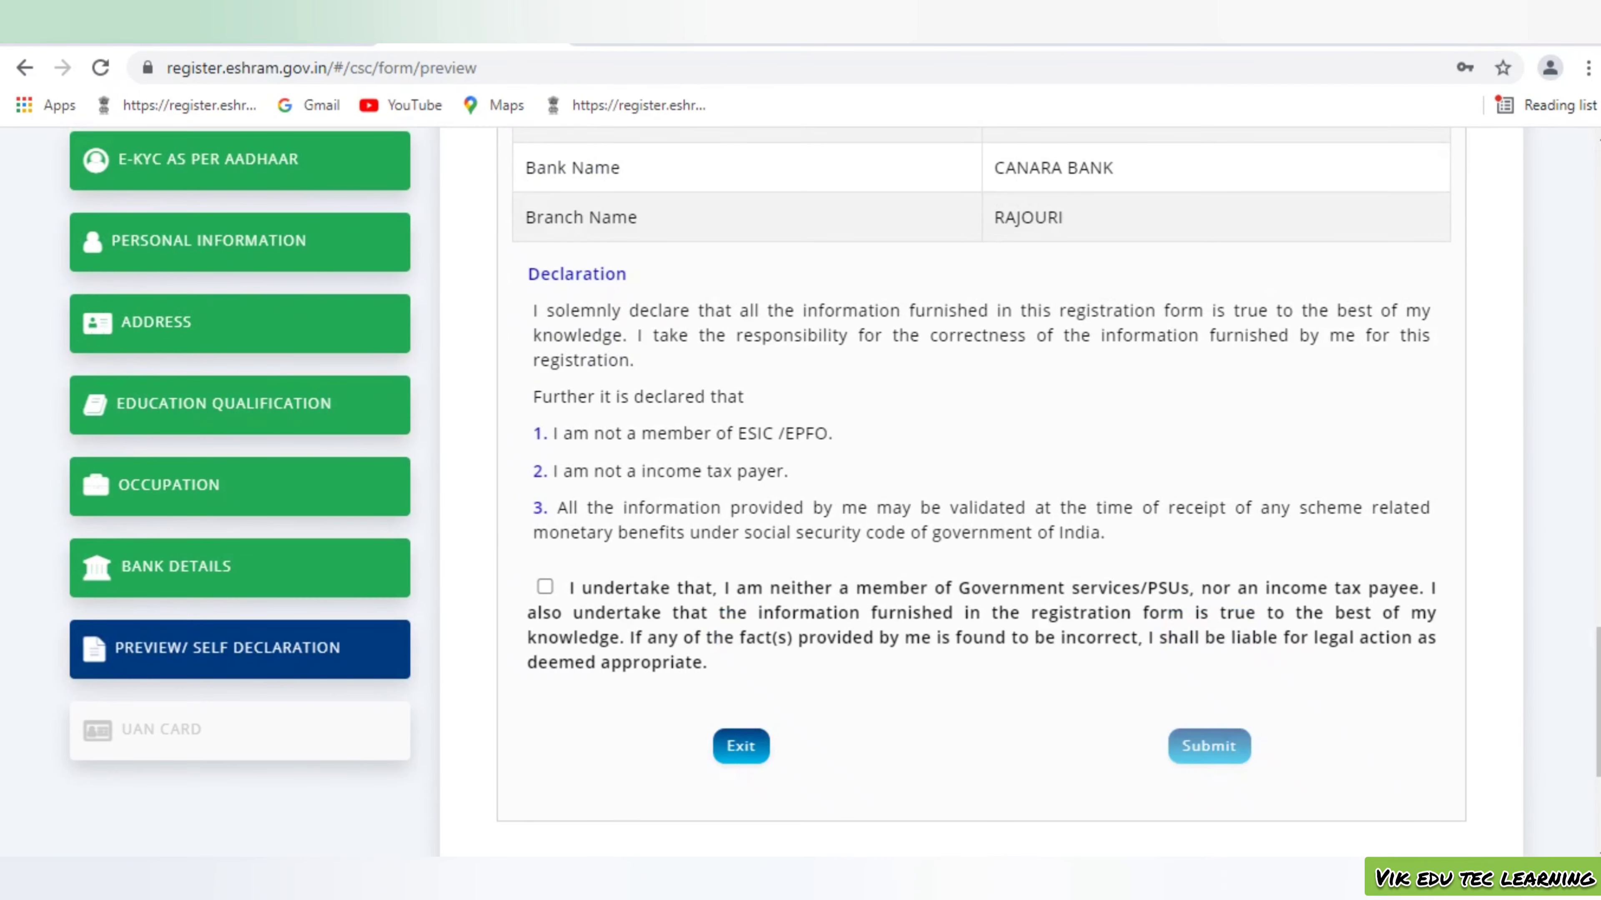
click(546, 587)
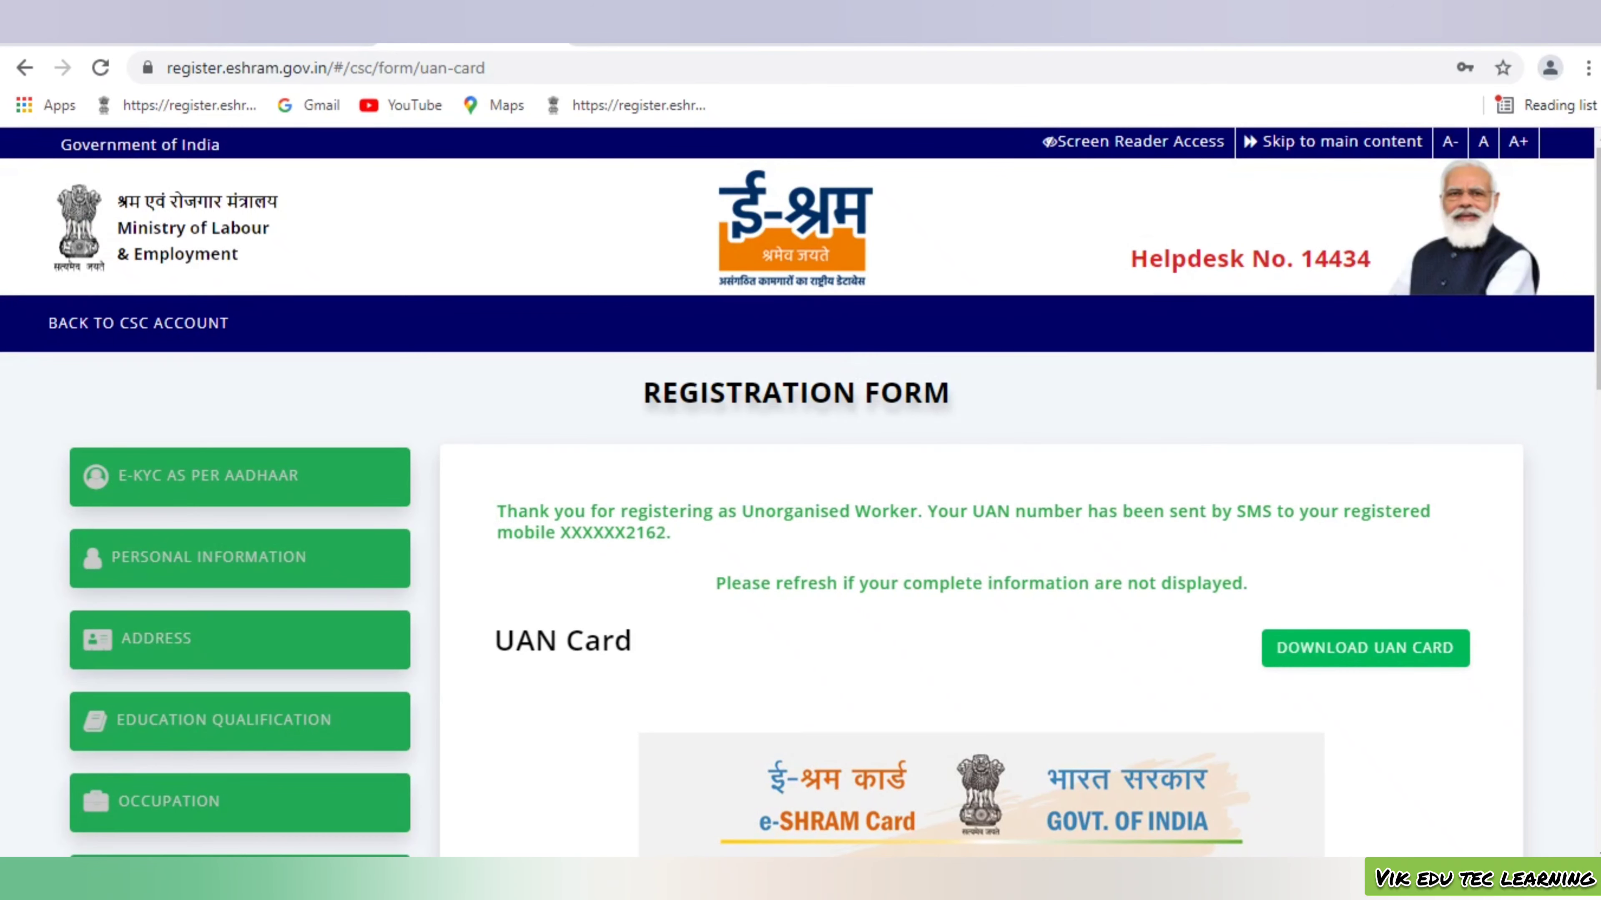
Scroll through the generated e-SHRAM UAN card to review its details
scroll(800, 504, down, 3)
scroll(801, 504, down, 2)
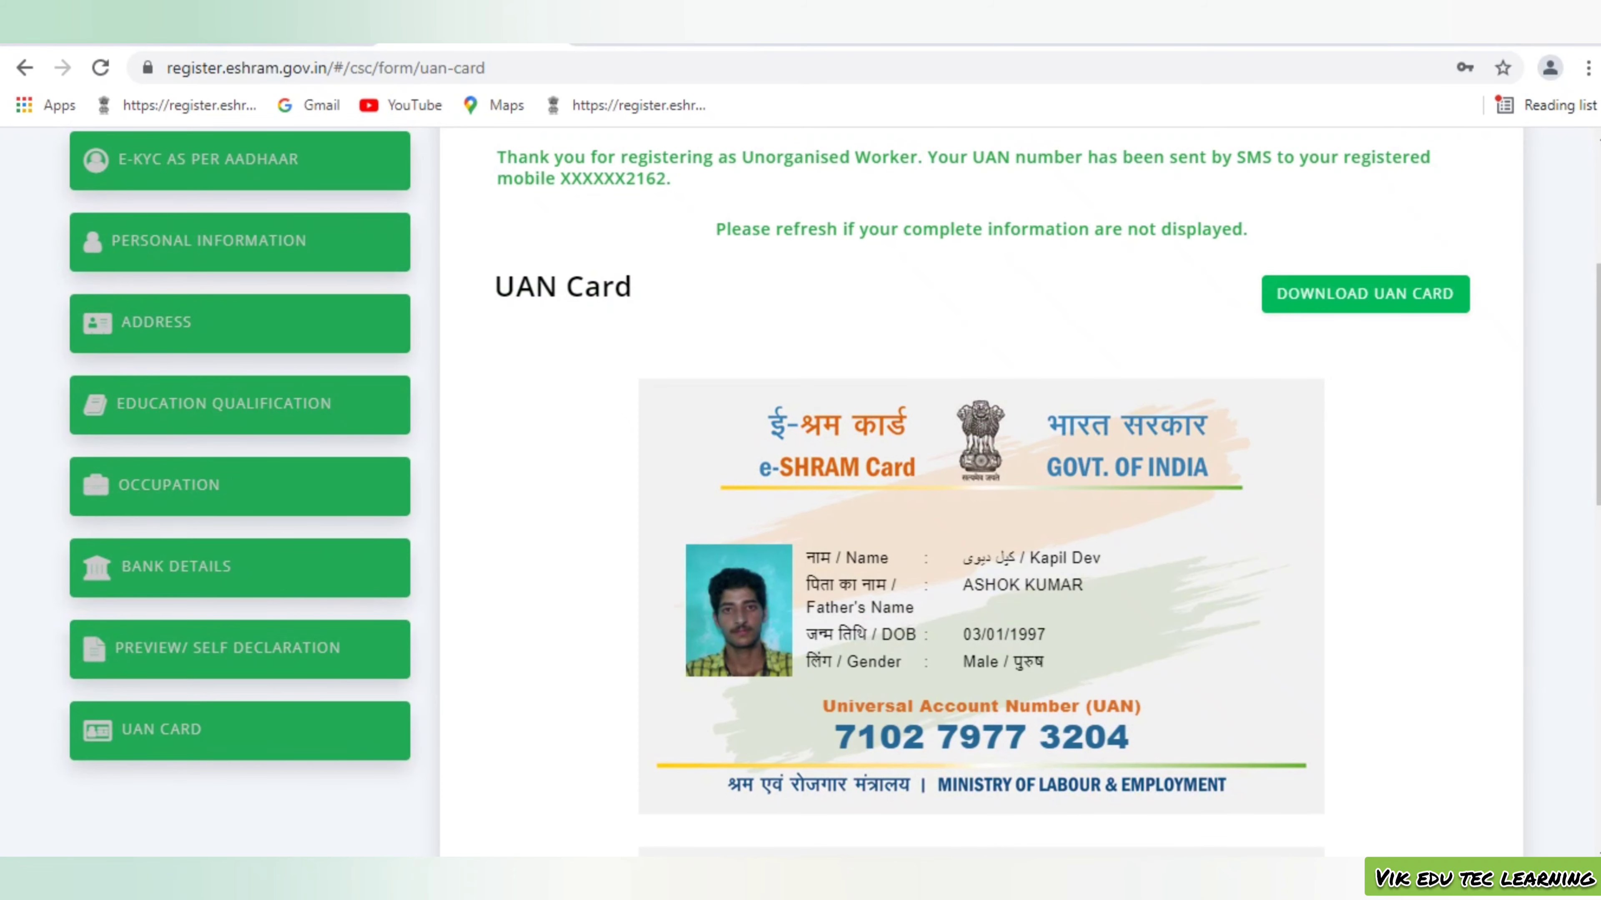
scroll(982, 505, down, 10)
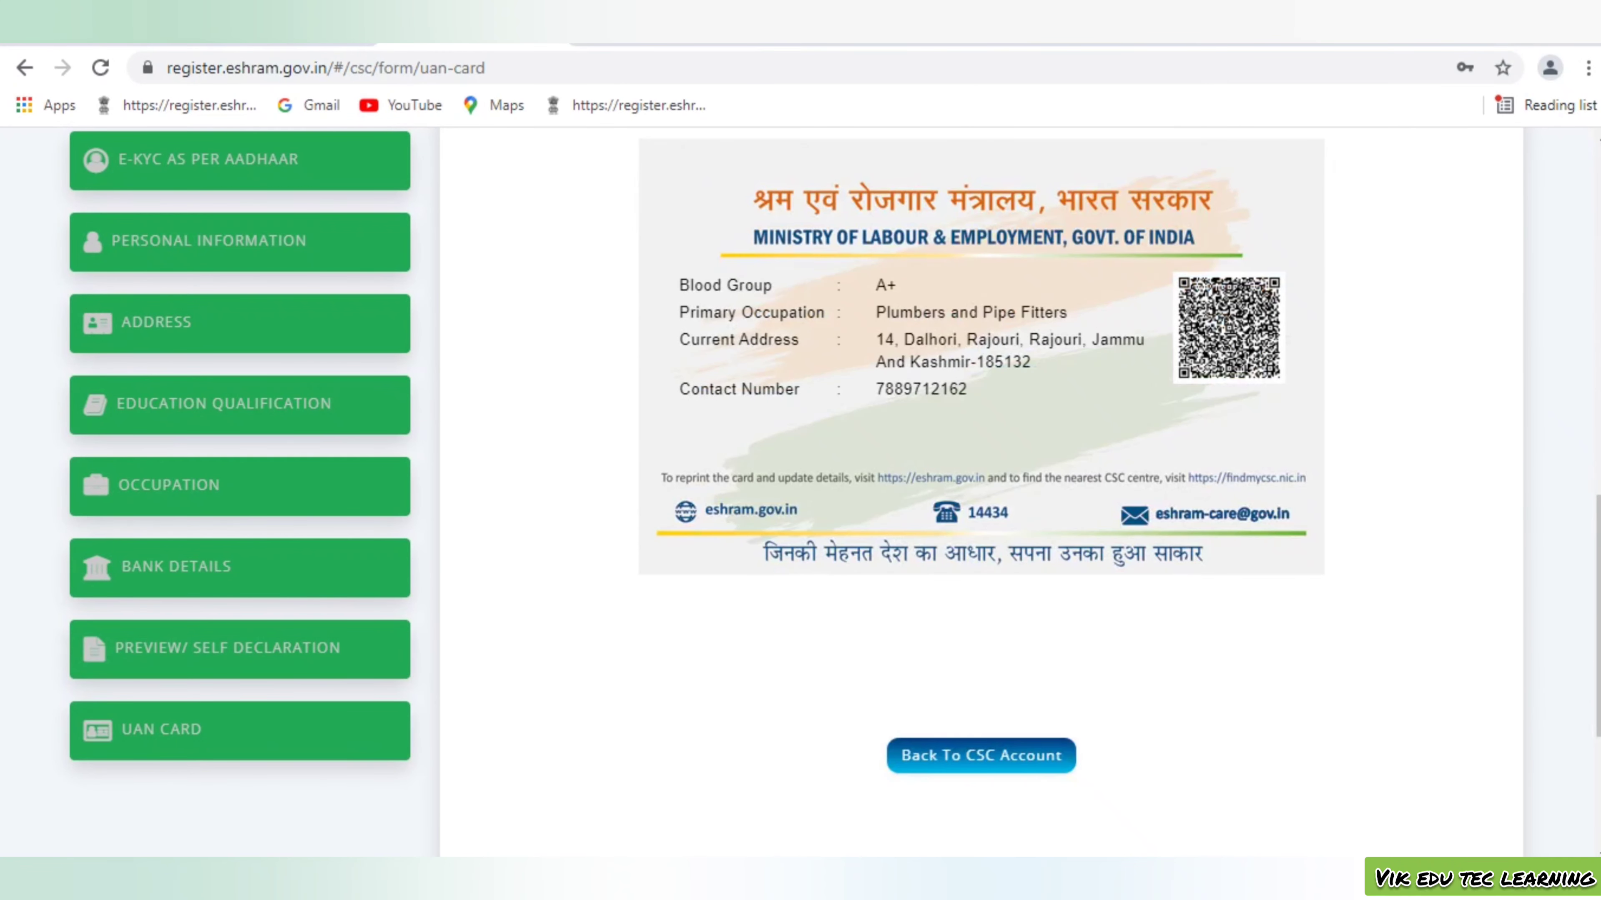
scroll(981, 492, down, 2)
scroll(981, 492, up, 12)
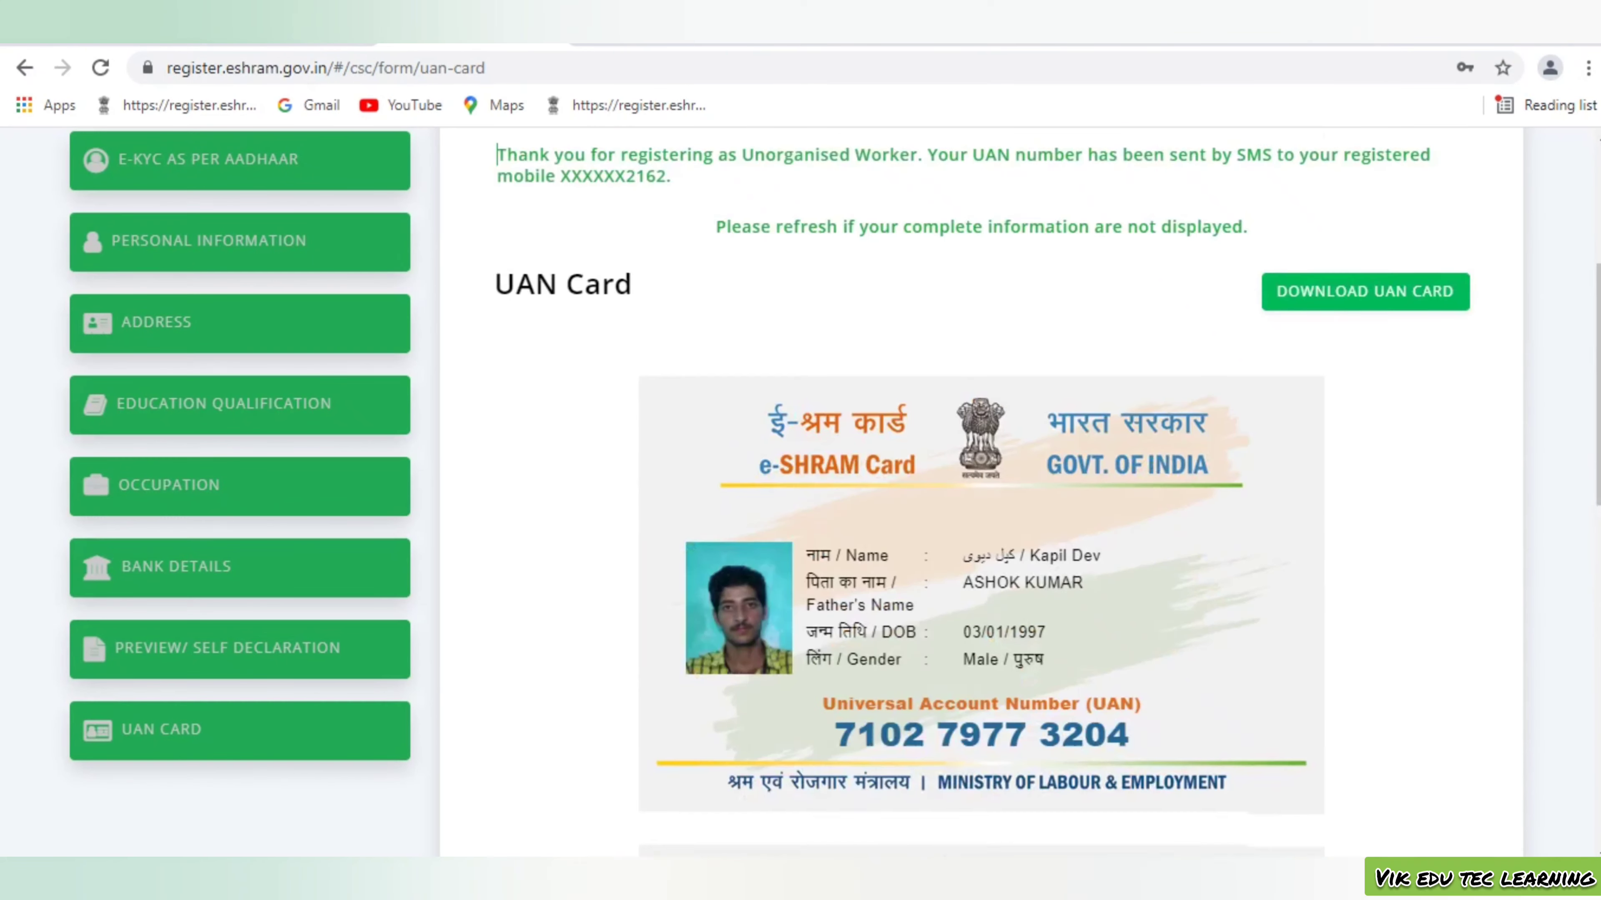
scroll(982, 491, up, 3)
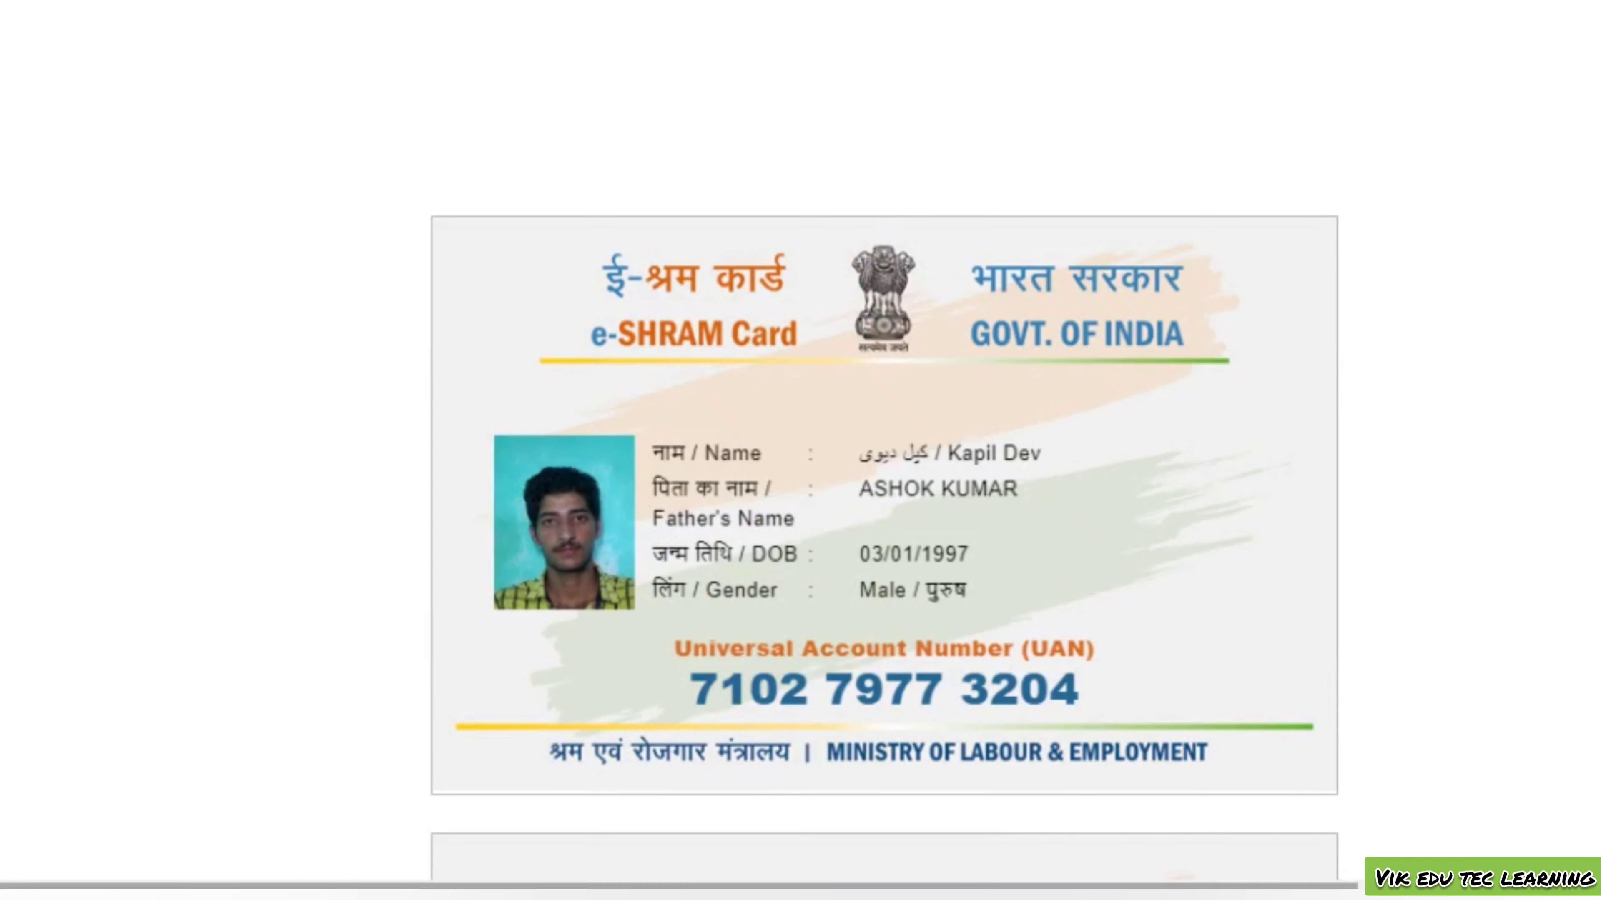
scroll(885, 505, down, 5)
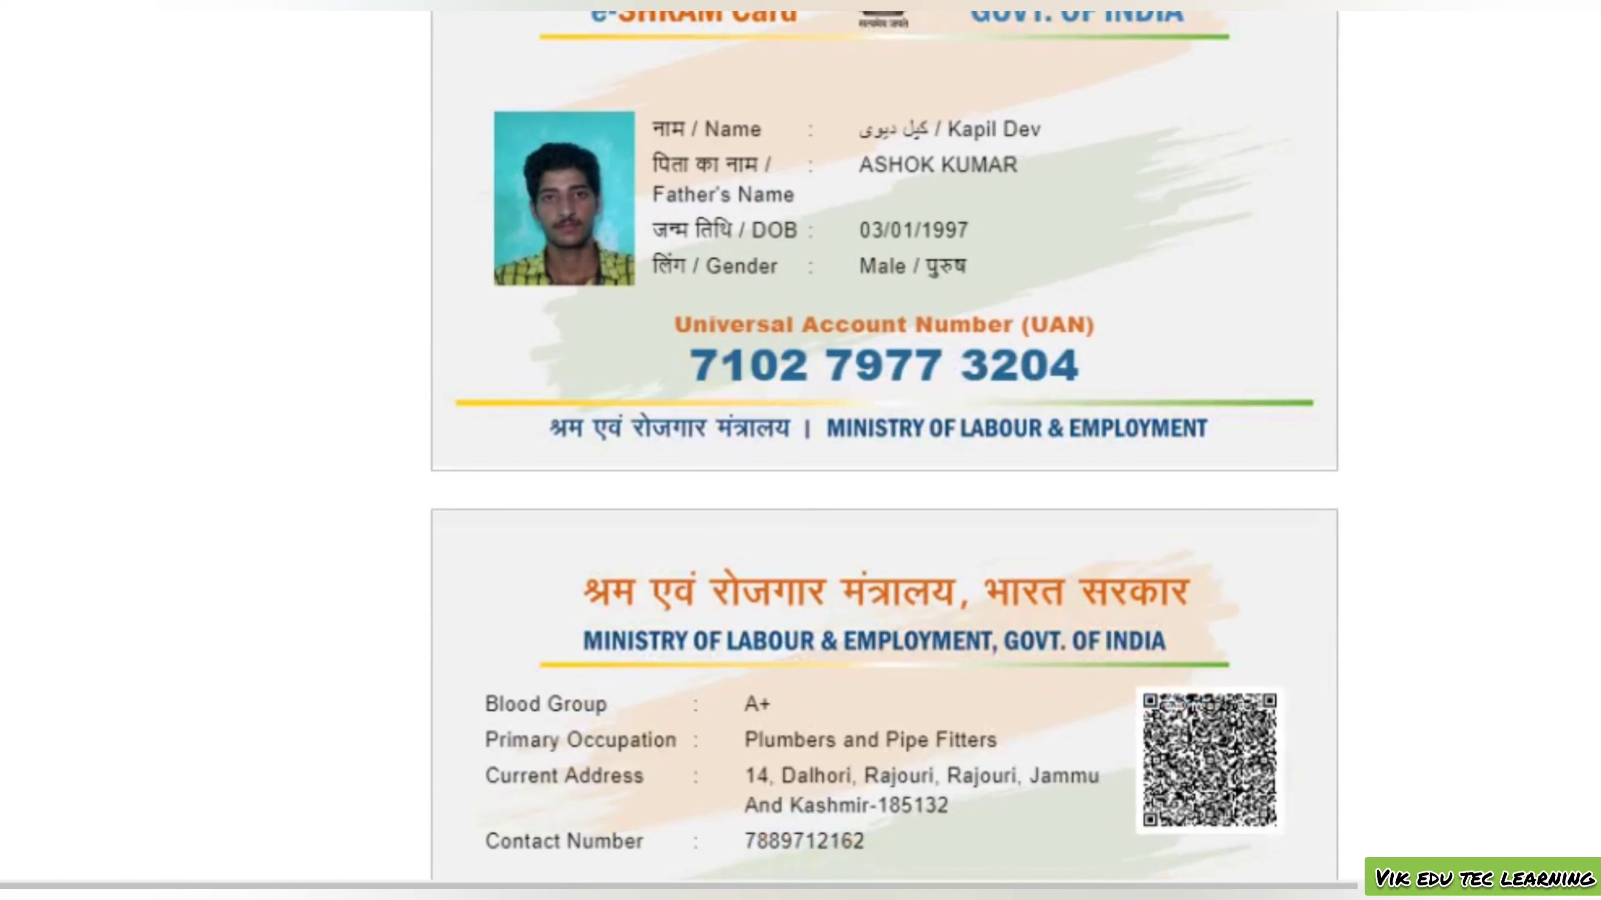
scroll(885, 441, down, 10)
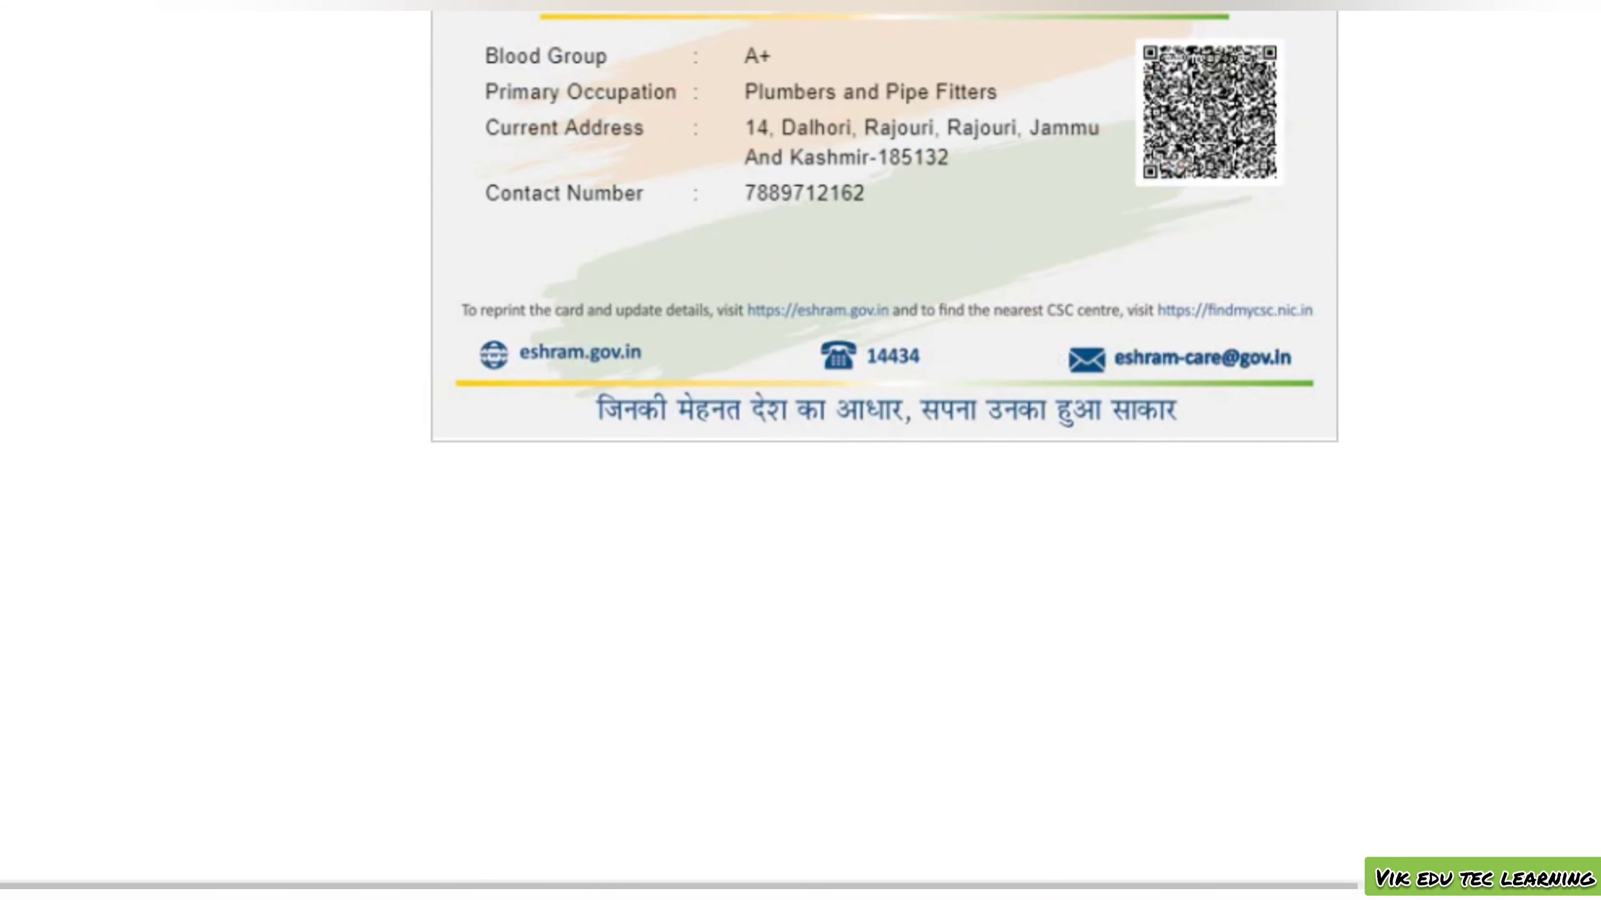
scroll(884, 442, up, 15)
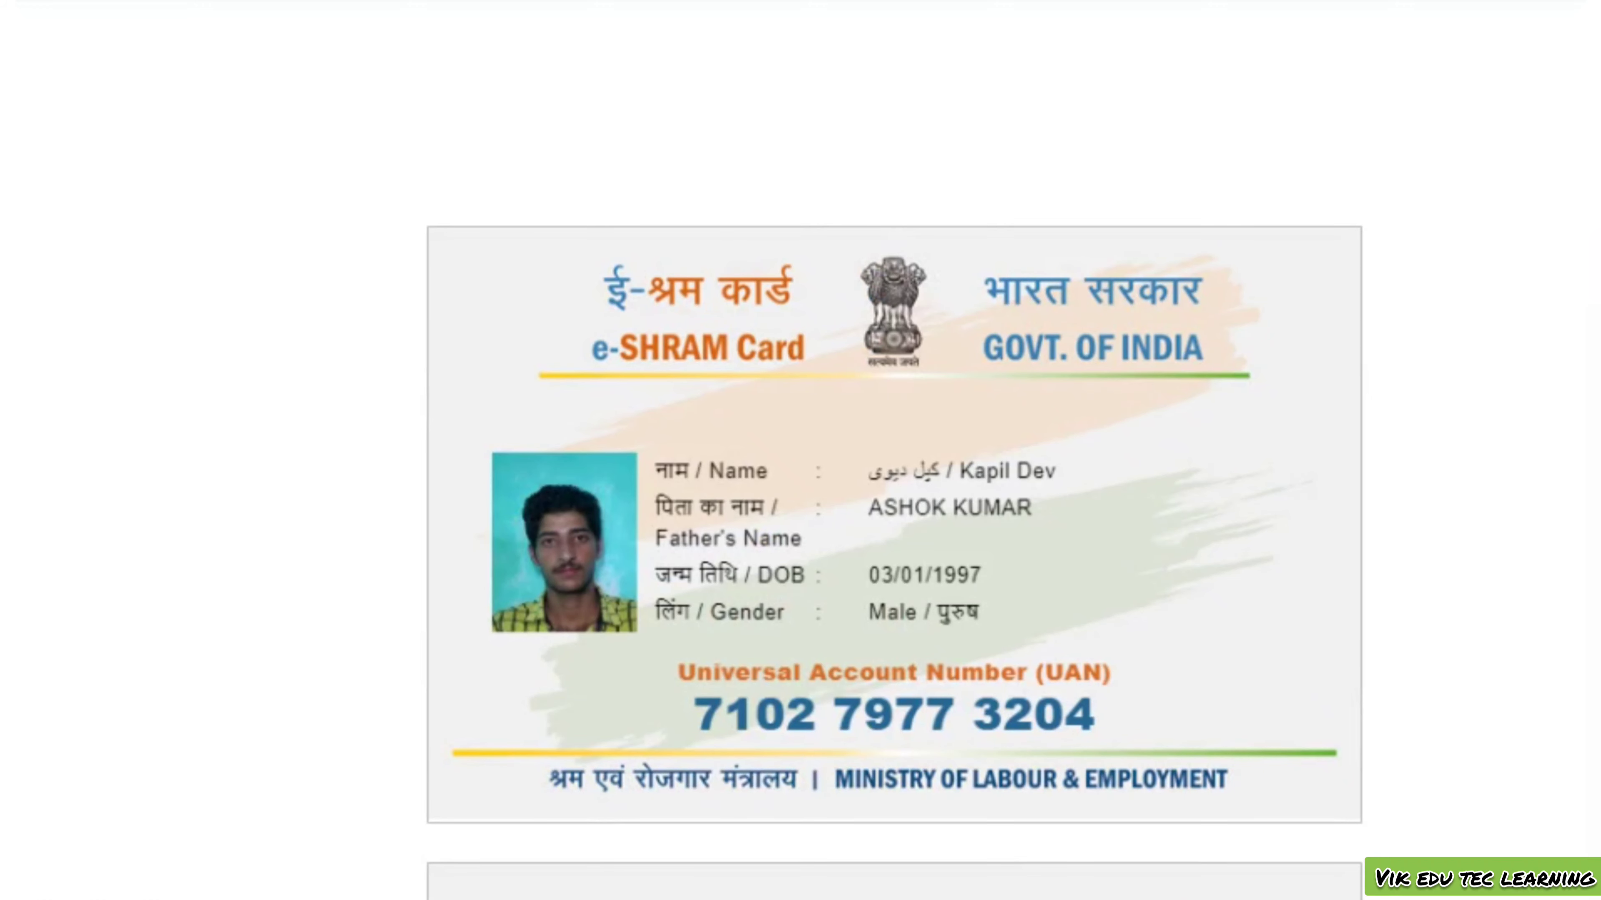
scroll(894, 450, down, 14)
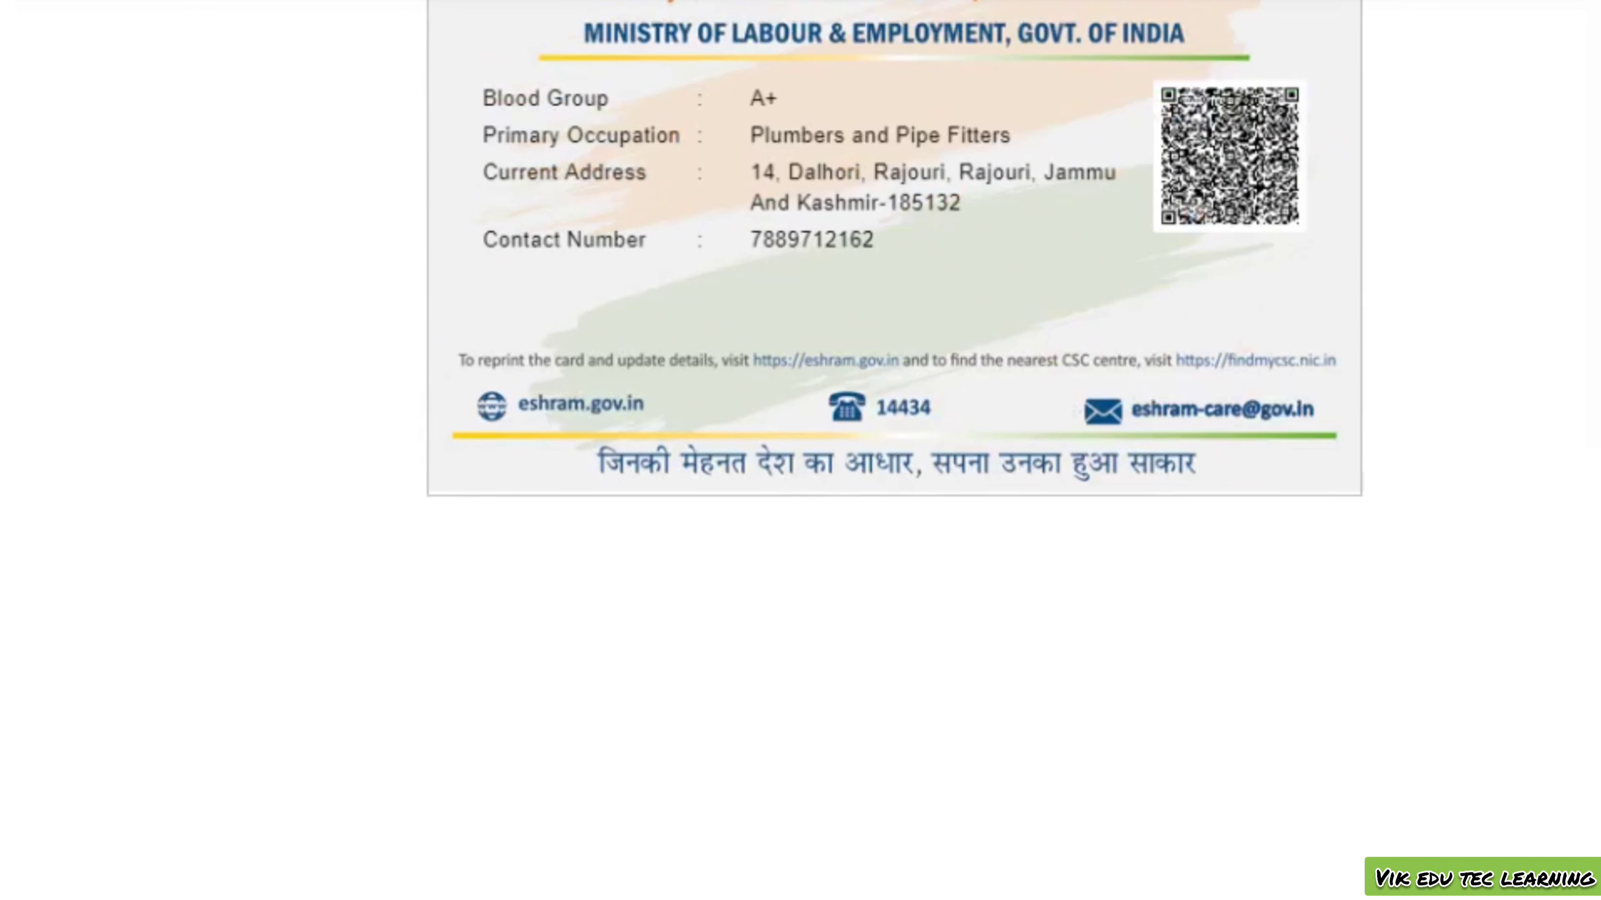
scroll(894, 450, down, 1)
scroll(894, 450, up, 17)
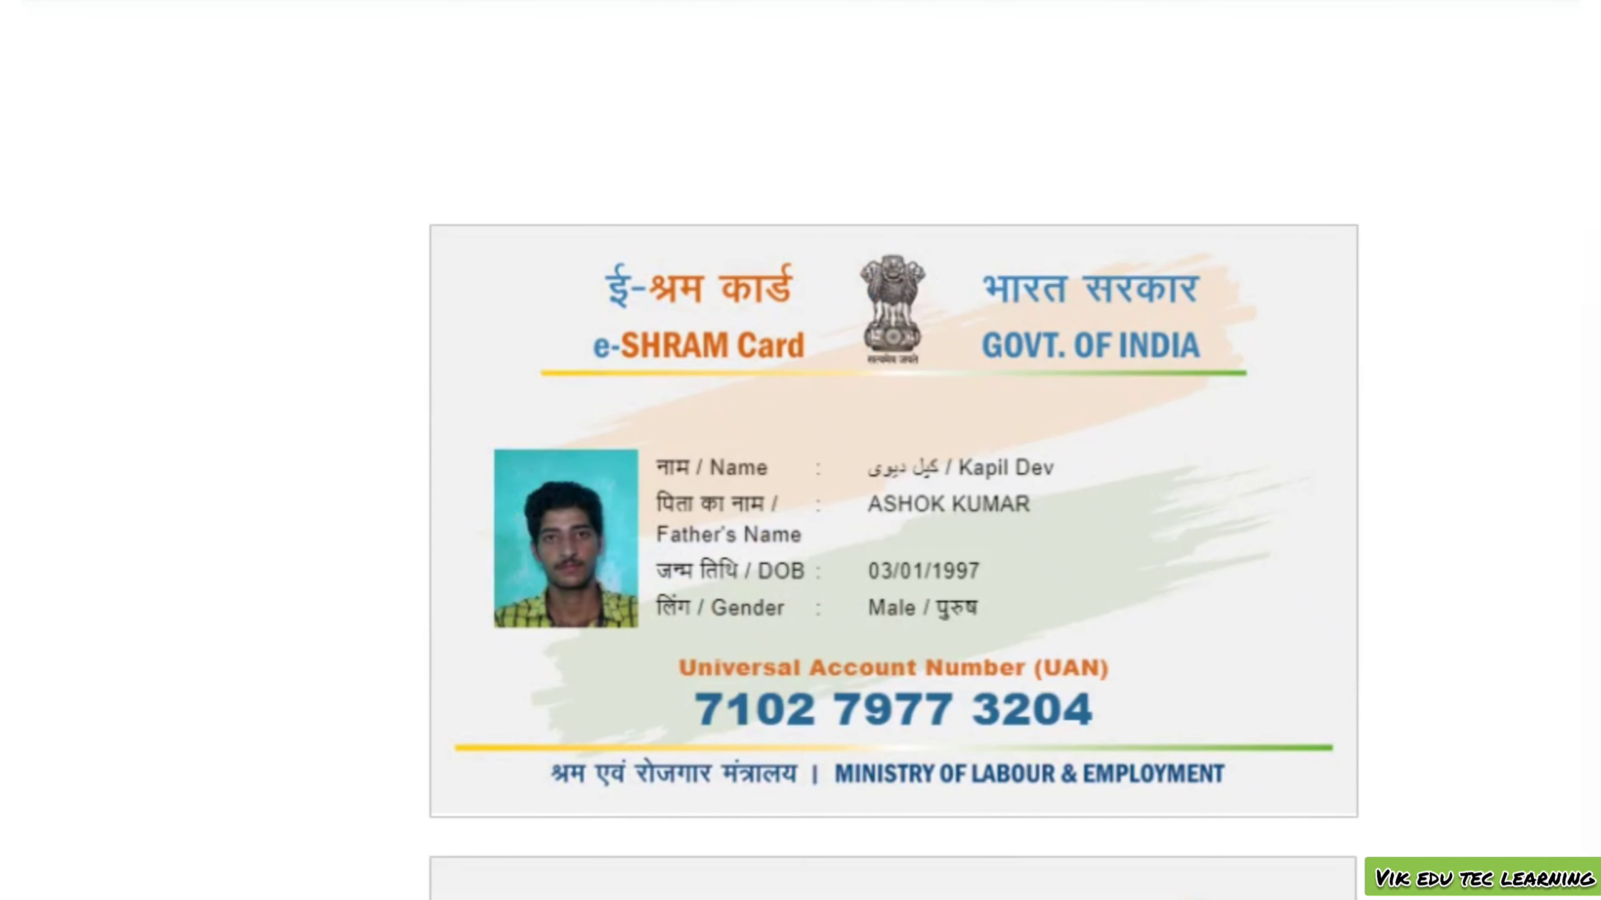
scroll(895, 450, down, 8)
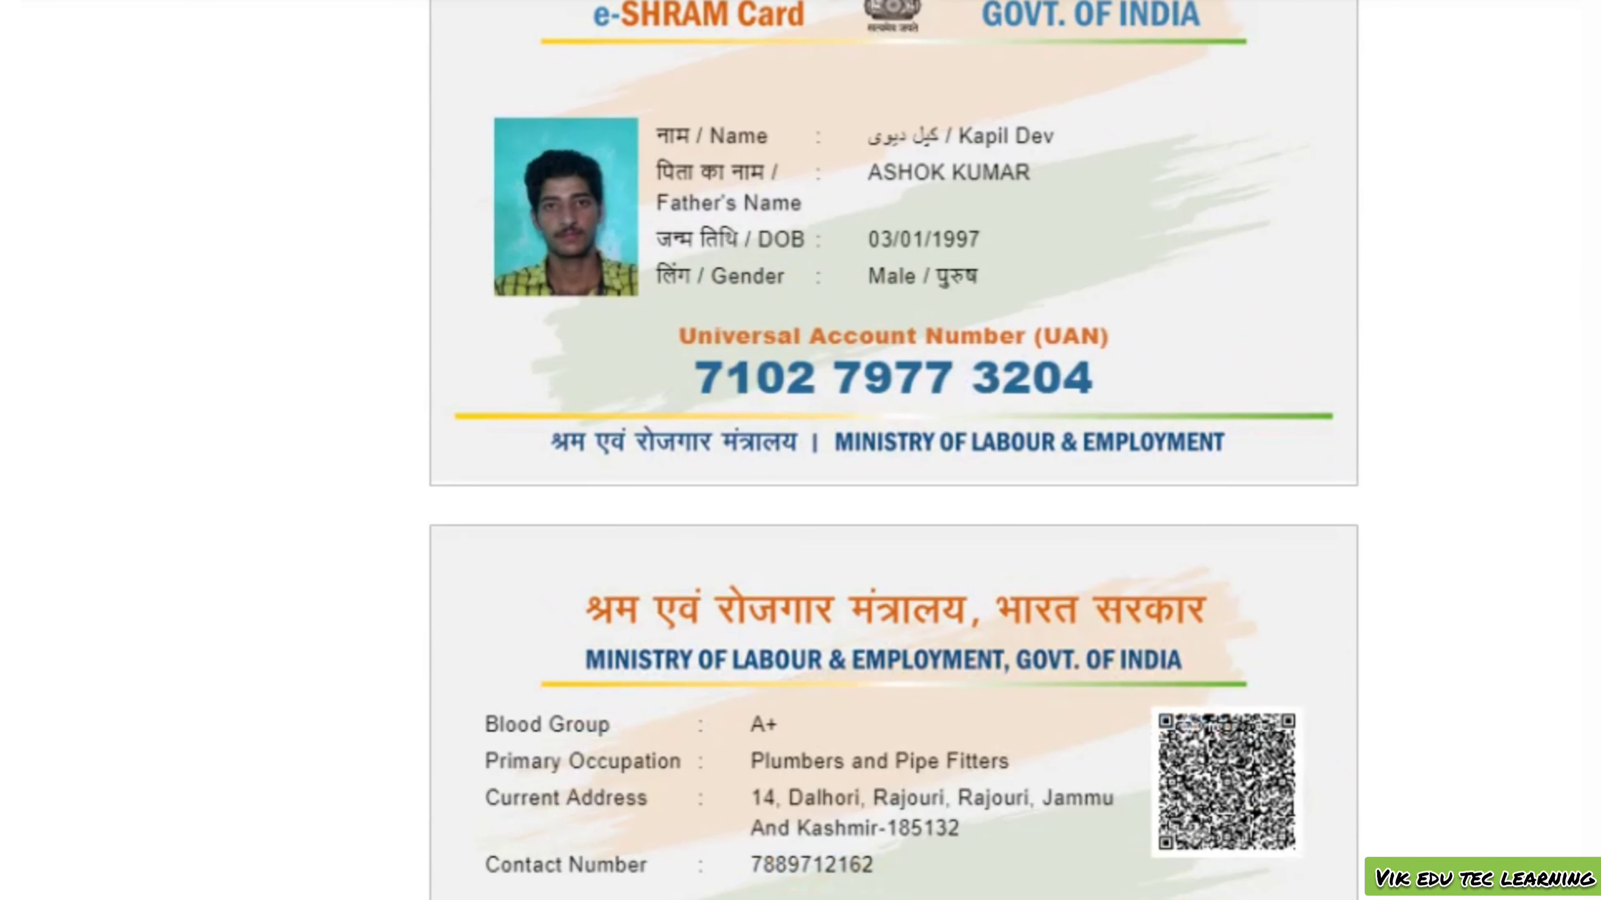